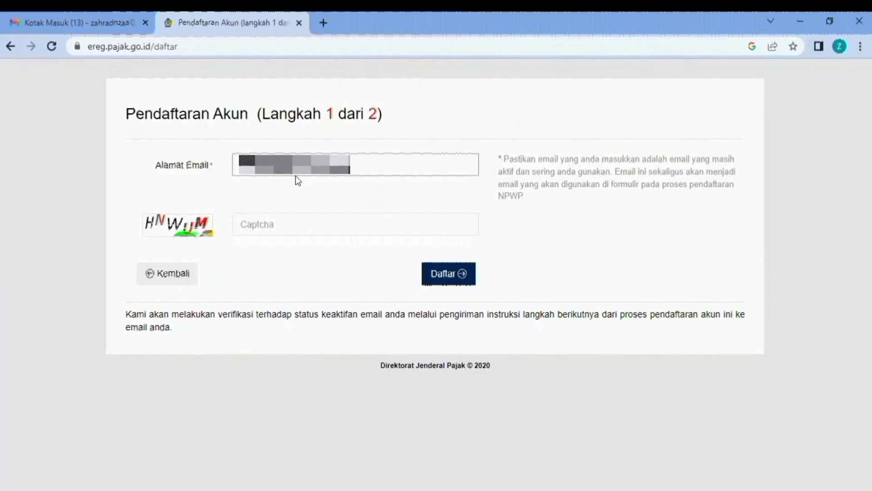
# - Enter captcha HNWUM, submit step 1 of registration and close the Sukses dialog
pyautogui.click(312, 222)
pyautogui.write('H')
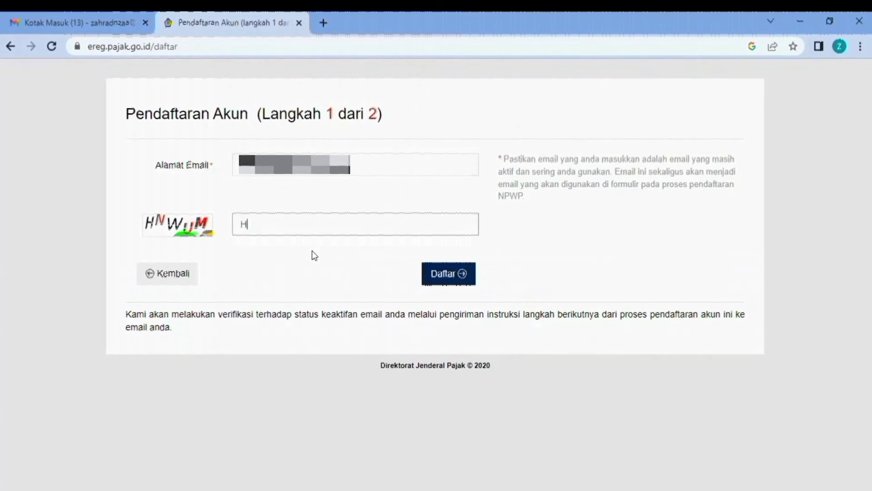
pyautogui.write('NWUM')
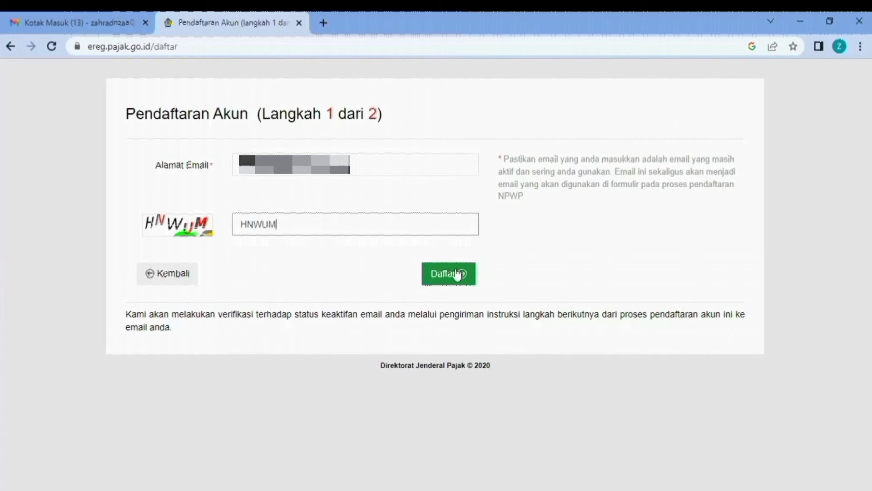
pyautogui.click(456, 278)
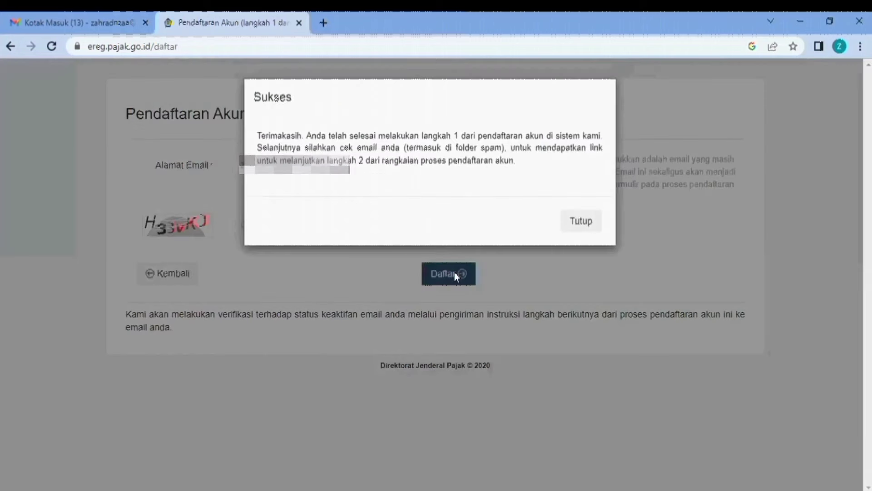
pyautogui.click(577, 222)
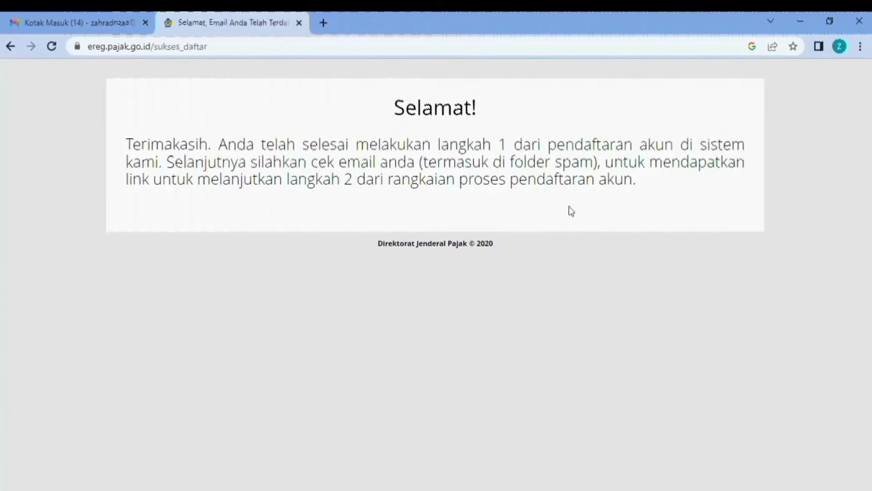
# - In Gmail, open the Email Aktifasi Ereg message and follow its link verifikasi
pyautogui.click(39, 18)
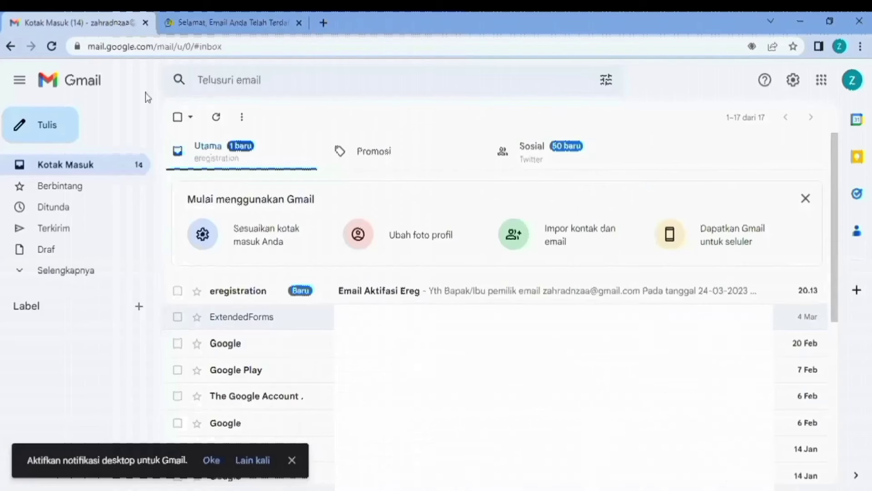
pyautogui.click(369, 292)
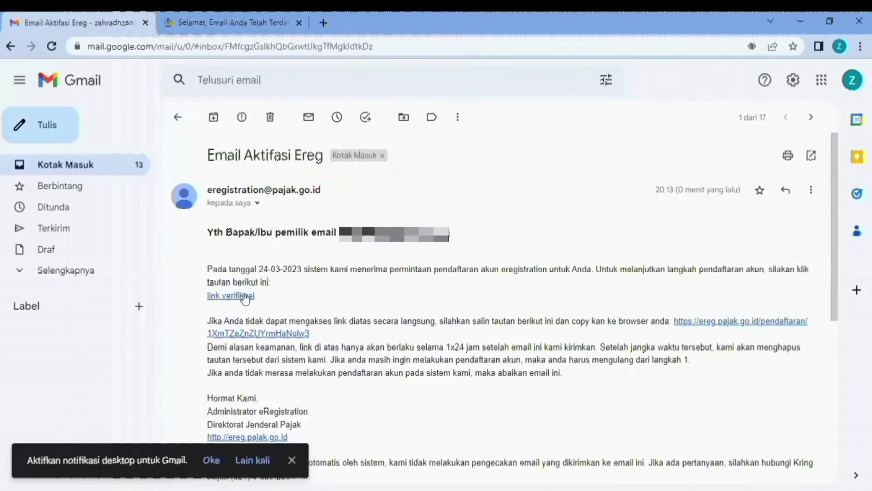
pyautogui.click(241, 296)
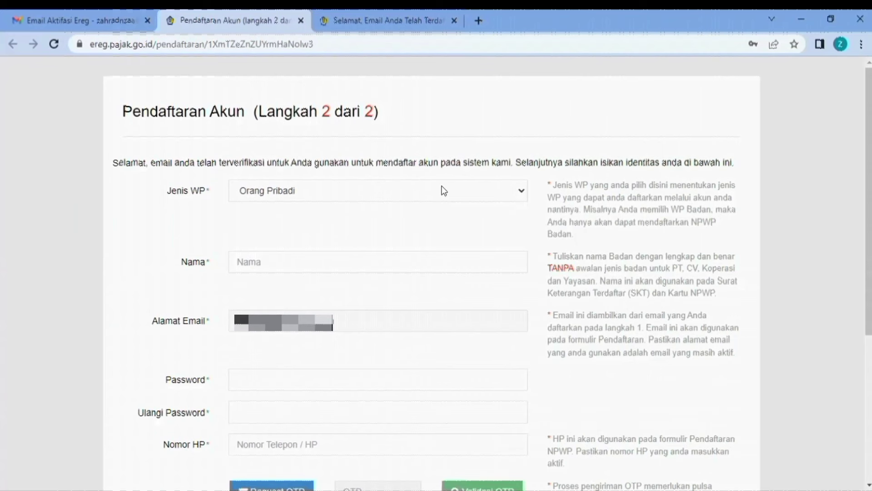
# - Keep Jenis WP as Orang Pribadi and enter the taxpayer's full name
pyautogui.click(441, 187)
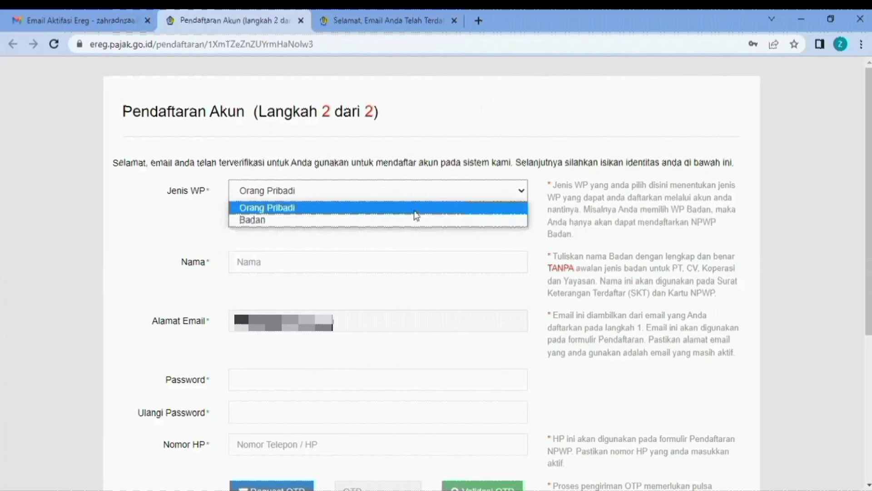
pyautogui.click(415, 209)
pyautogui.click(376, 260)
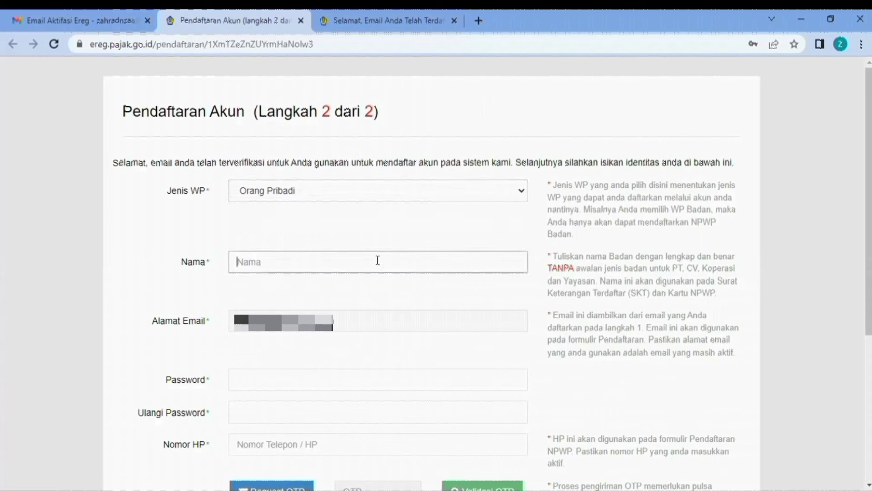
pyautogui.write('Za')
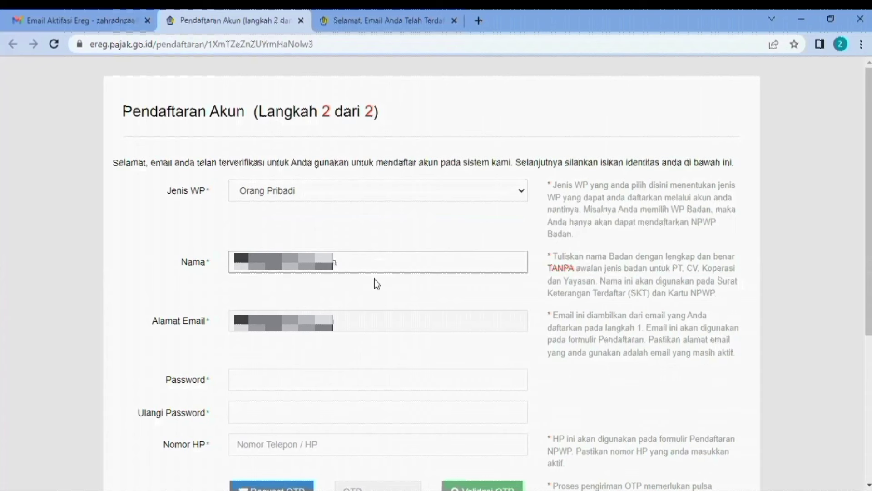
# - Replace the rejected short password with a longer one, confirm it, and enter the mobile number
pyautogui.scroll(-1, 368, 315)
pyautogui.click(340, 318)
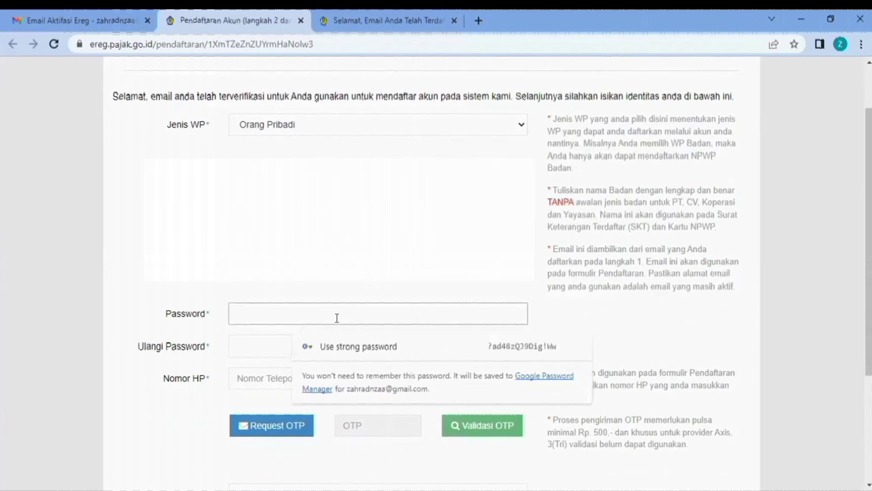
pyautogui.write('•••••')
pyautogui.click(279, 344)
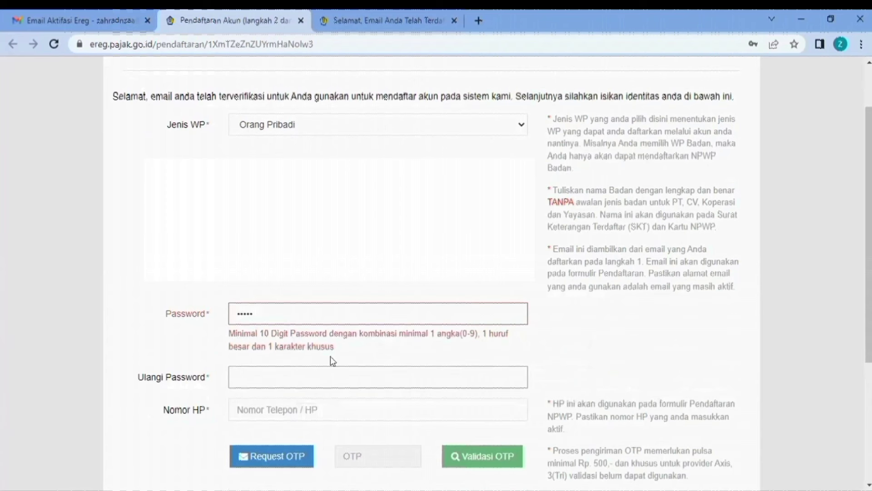
pyautogui.click(278, 317)
pyautogui.press('BackSpace')
pyautogui.press('BackSpace')
pyautogui.press('BackSpace')
pyautogui.press('BackSpace')
pyautogui.press('BackSpace')
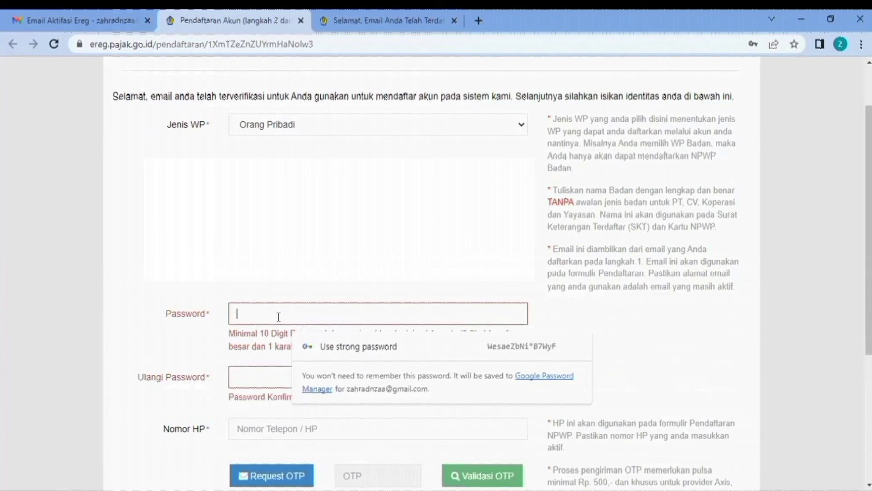
pyautogui.write('••••••••••')
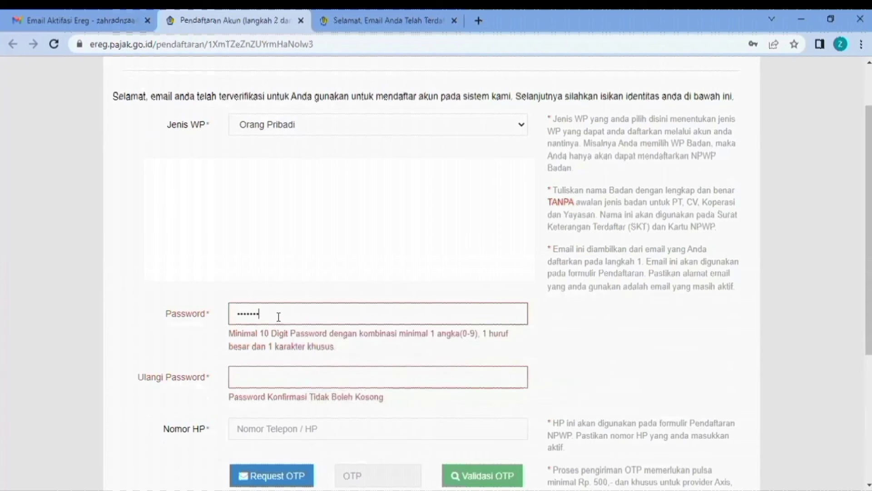
pyautogui.write('•••')
pyautogui.click(281, 374)
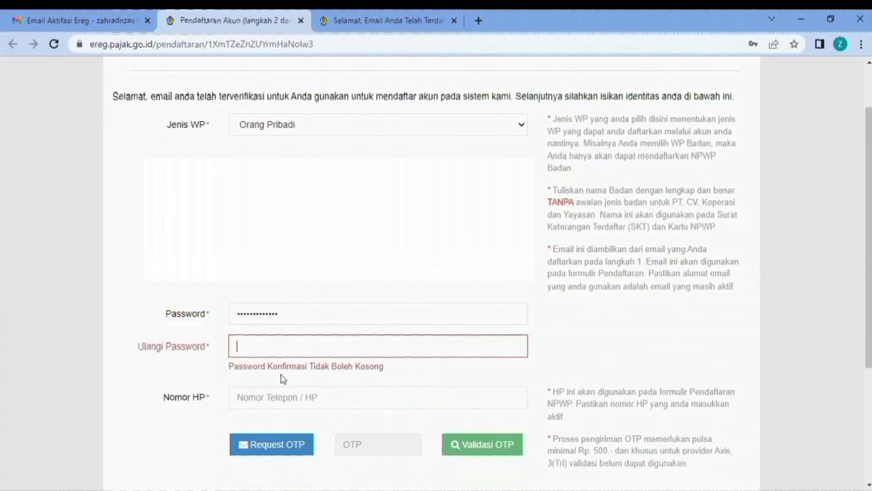
pyautogui.write('••••••••••••••')
pyautogui.click(297, 397)
pyautogui.write('0')
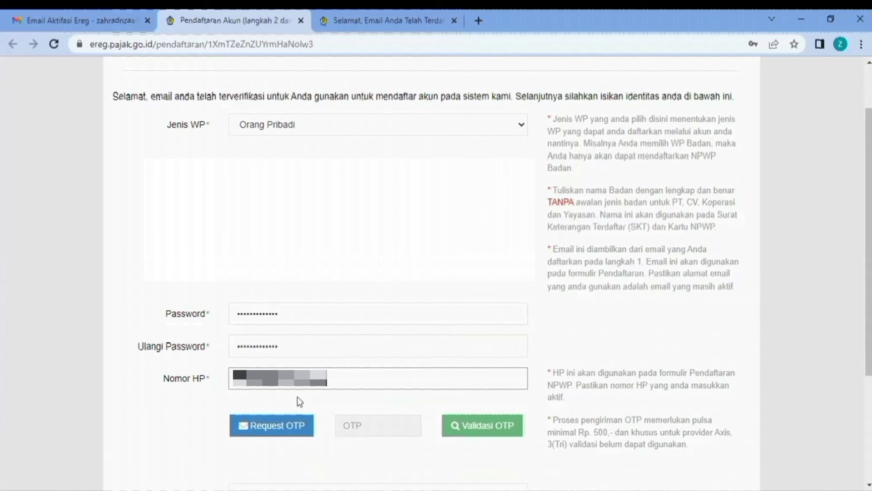
# - Request an OTP for the mobile number, paste the received code and validate it
pyautogui.scroll(-1, 298, 396)
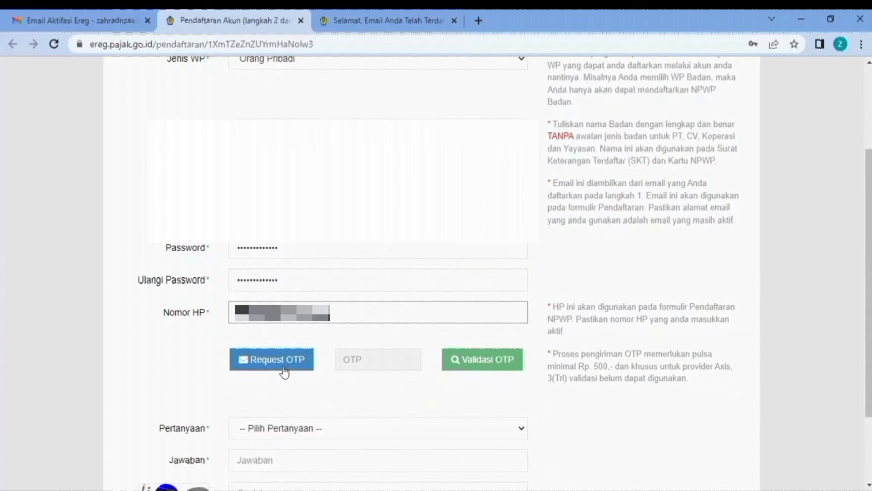
pyautogui.click(282, 365)
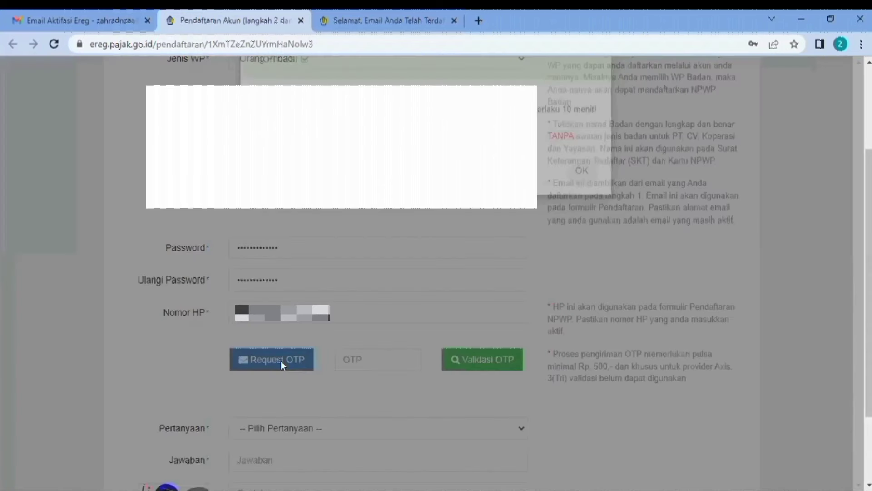
pyautogui.click(579, 209)
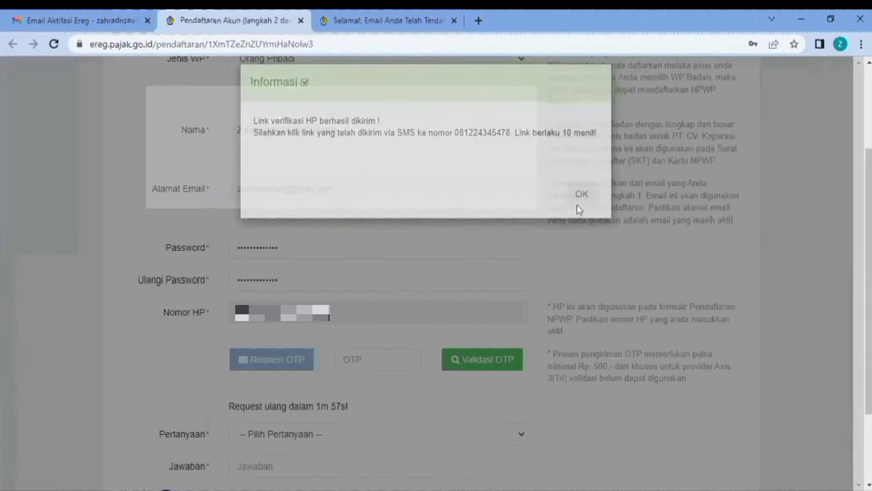
pyautogui.scroll(-1, 387, 362)
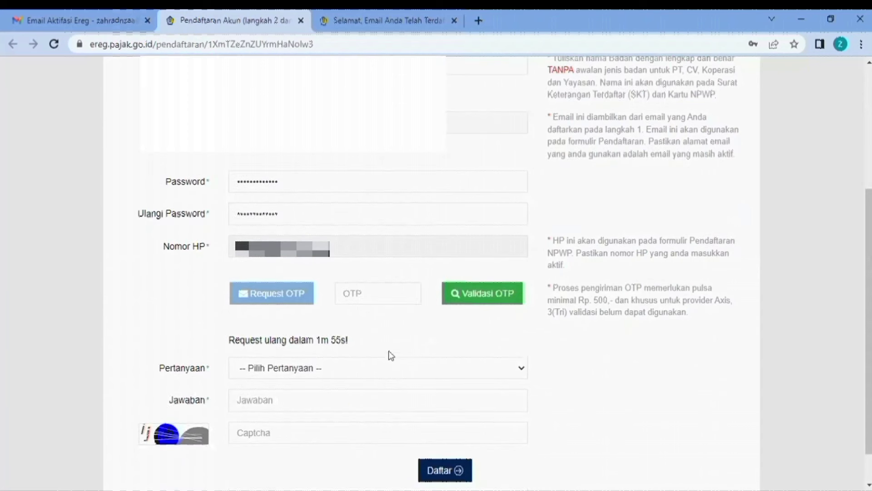
pyautogui.click(383, 292)
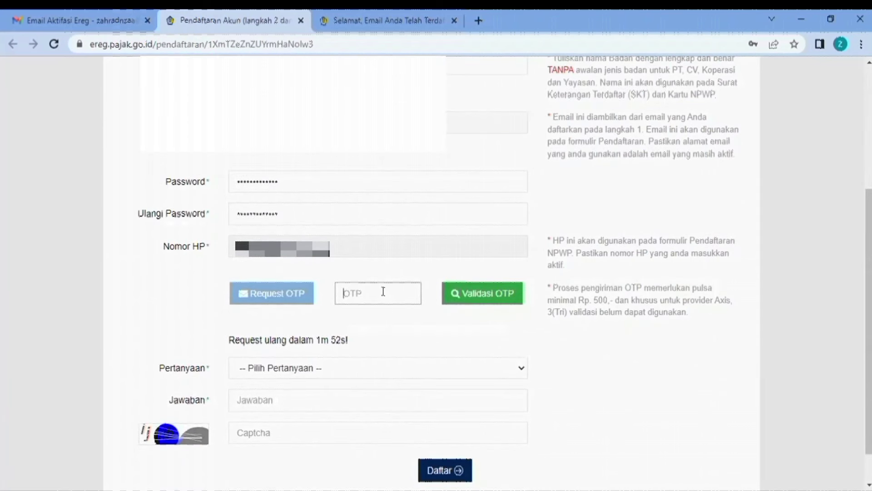
pyautogui.hotkey('ctrl', 'v')
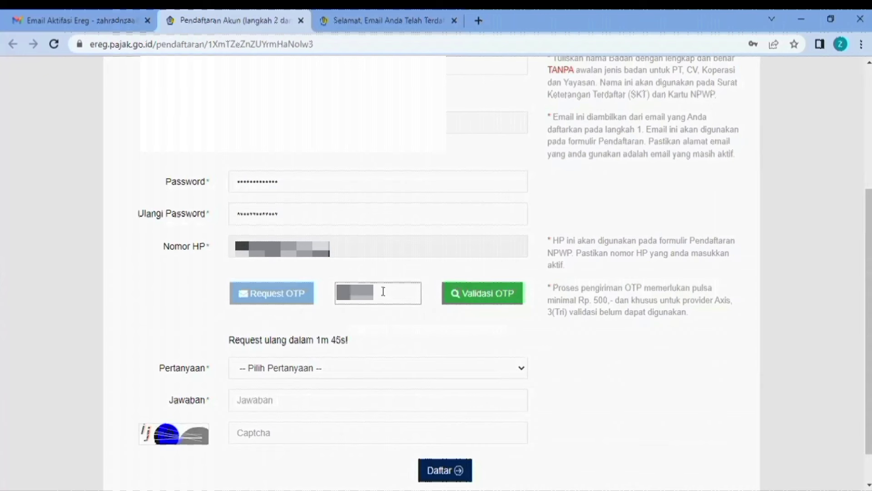
pyautogui.click(491, 296)
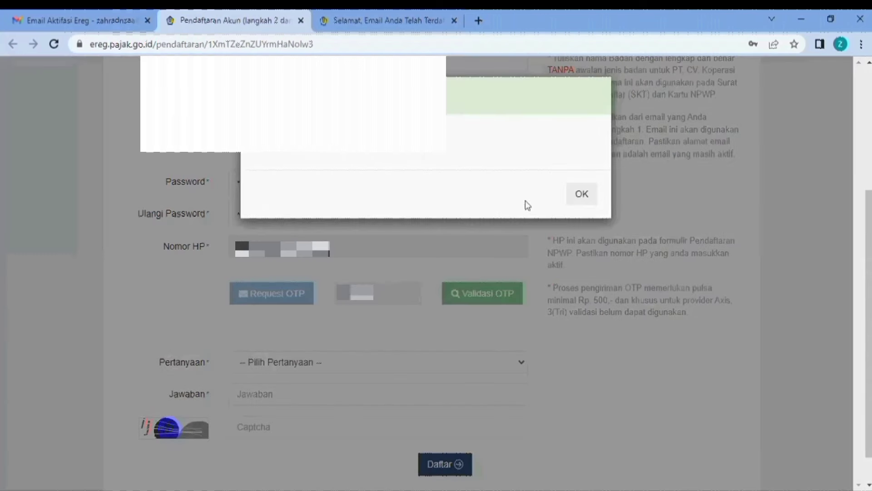
pyautogui.click(581, 193)
pyautogui.scroll(-1, 415, 315)
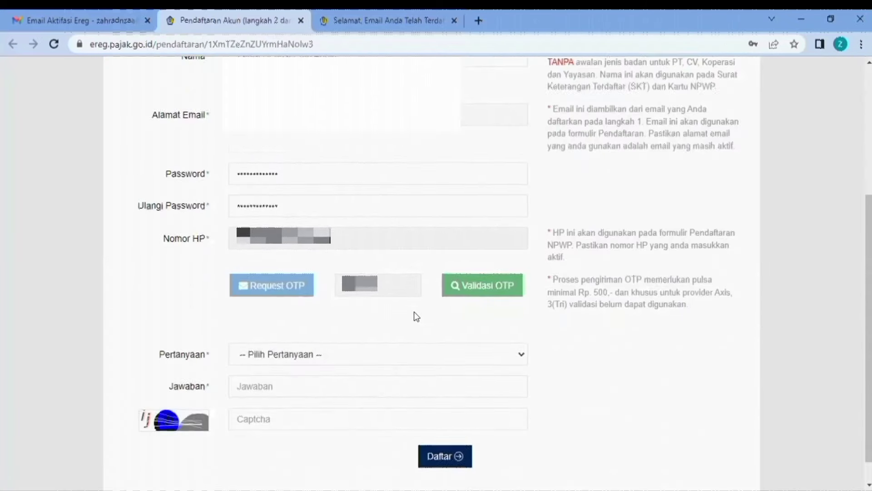
pyautogui.click(351, 325)
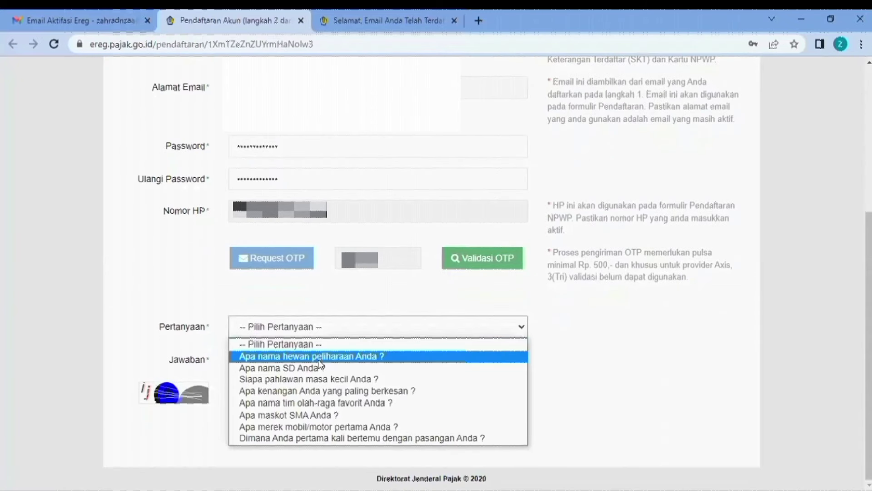
pyautogui.click(284, 357)
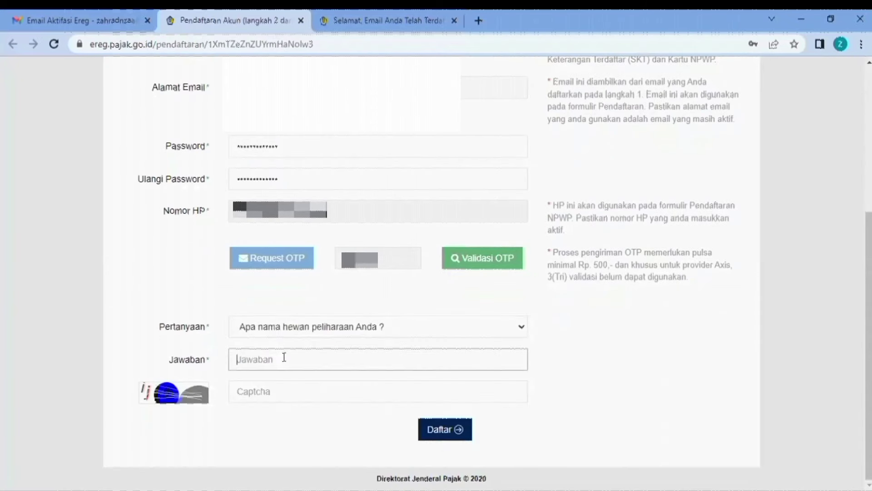
pyautogui.click(284, 357)
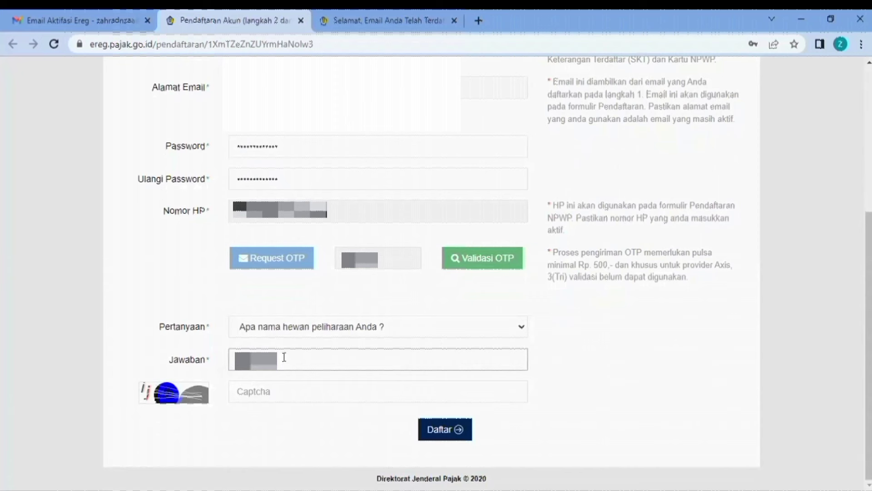
# - Submit with captcha ijfb, retry with new captcha KQPM, and close the success dialog
pyautogui.click(250, 388)
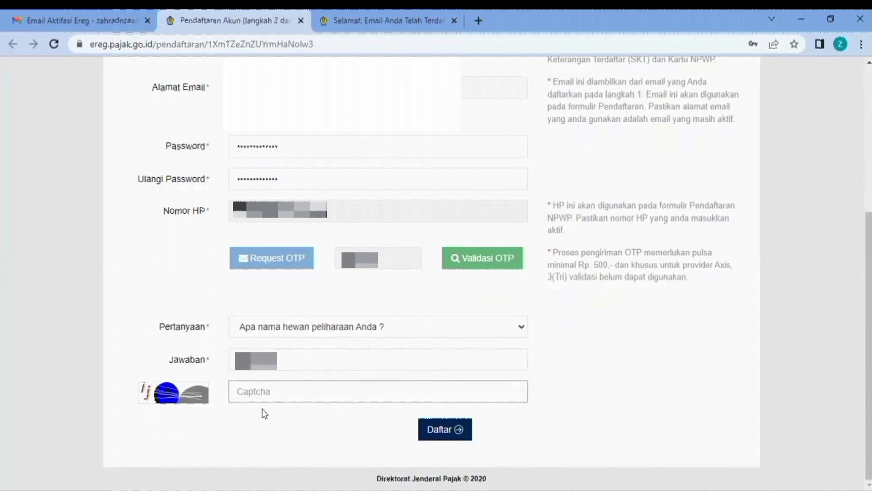
pyautogui.write('ij')
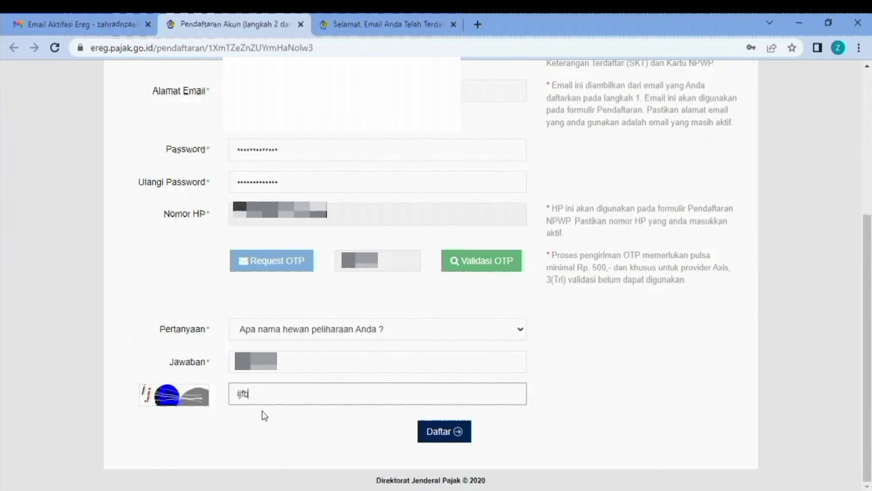
pyautogui.write('fb')
pyautogui.click(424, 432)
pyautogui.click(266, 348)
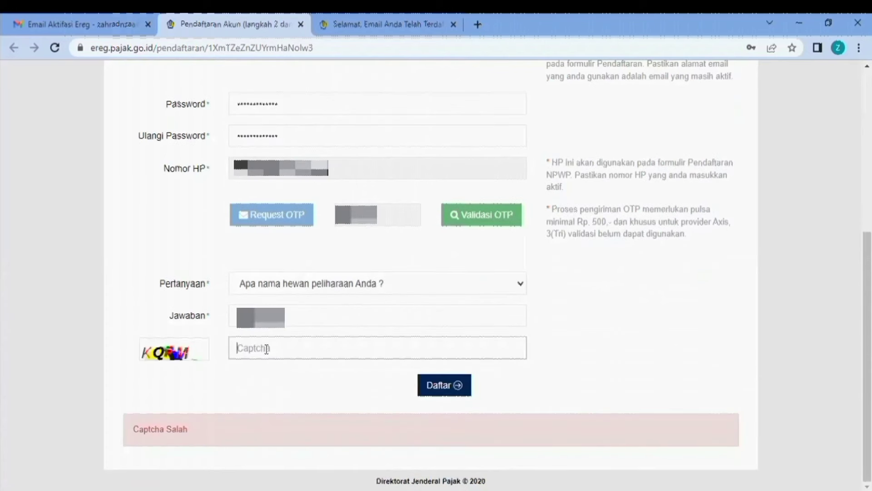
pyautogui.write('KQp')
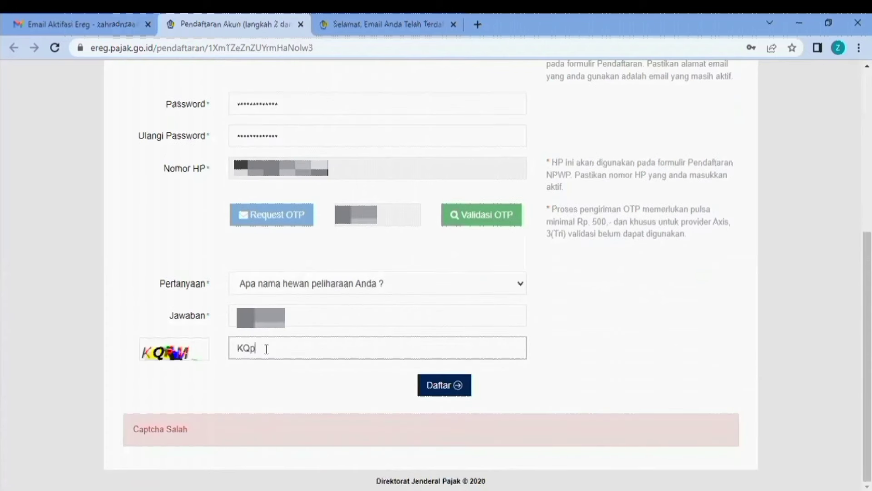
pyautogui.press('BackSpace')
pyautogui.write('PM')
pyautogui.click(447, 385)
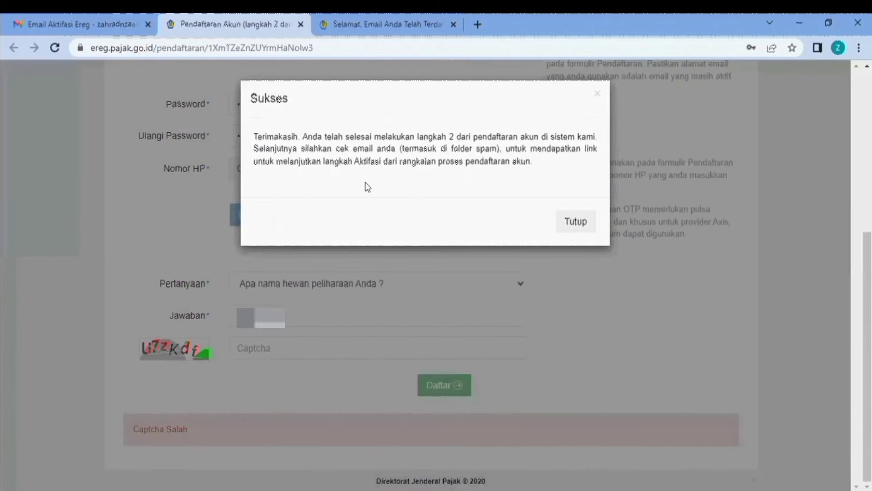
pyautogui.click(579, 222)
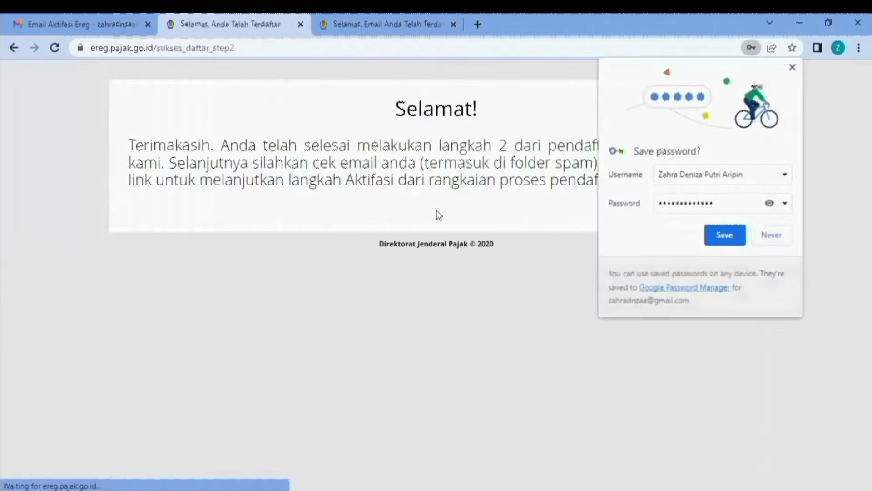
# - Save the password in the browser, then follow the link aktivasi in Gmail's Email Aktifasi Akun message
pyautogui.click(725, 235)
pyautogui.click(78, 24)
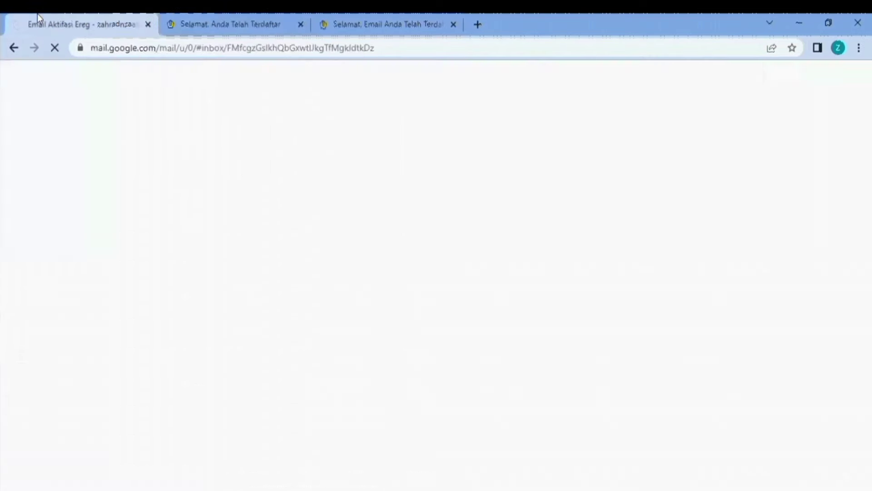
pyautogui.click(471, 289)
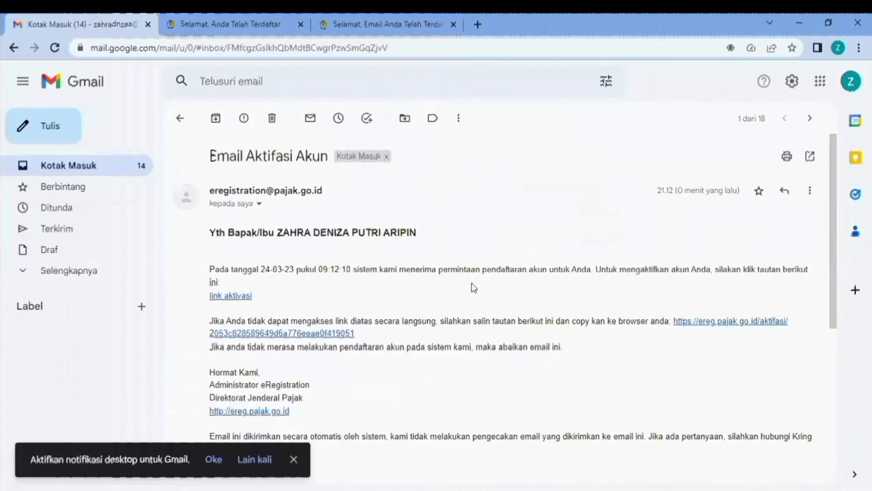
pyautogui.scroll(-1, 471, 288)
pyautogui.click(237, 231)
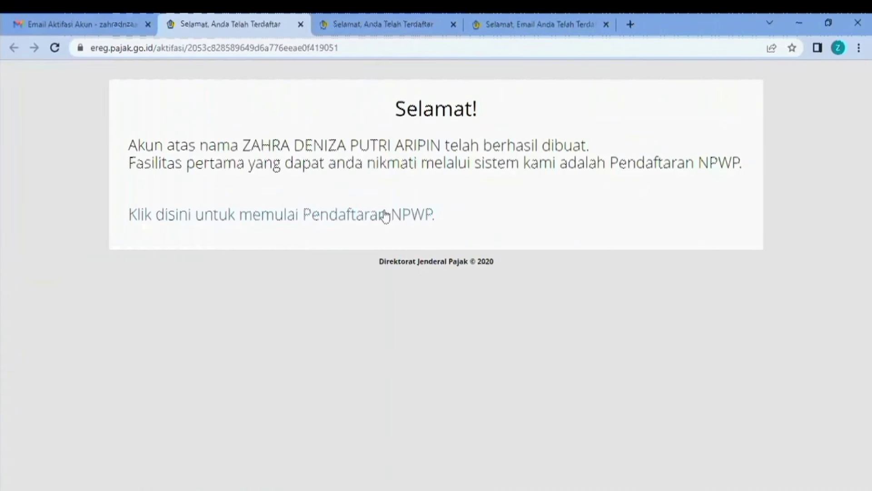
# - Start NPWP registration and log in with the saved email, account password and captcha zihN
pyautogui.click(352, 215)
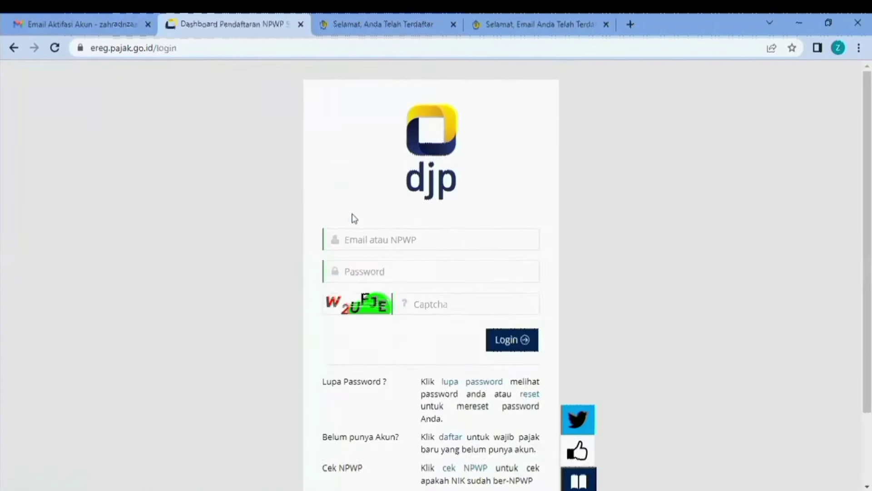
pyautogui.click(448, 234)
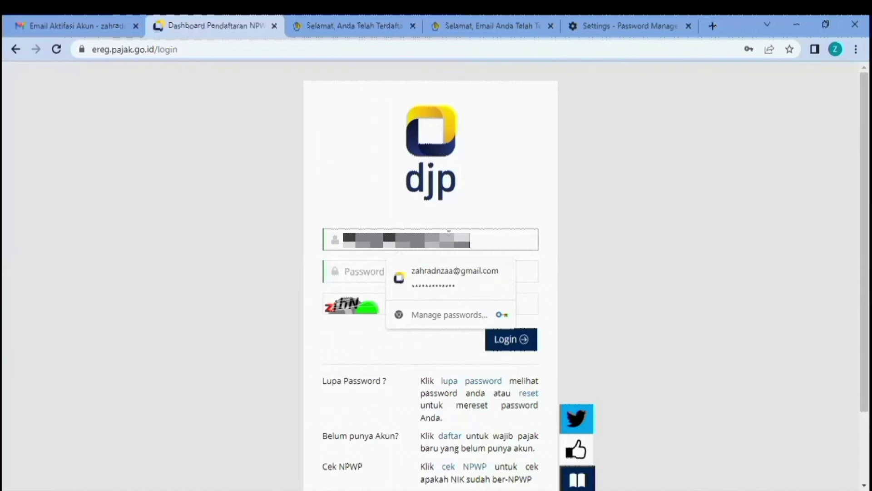
pyautogui.press('Tab')
pyautogui.write('•••••••')
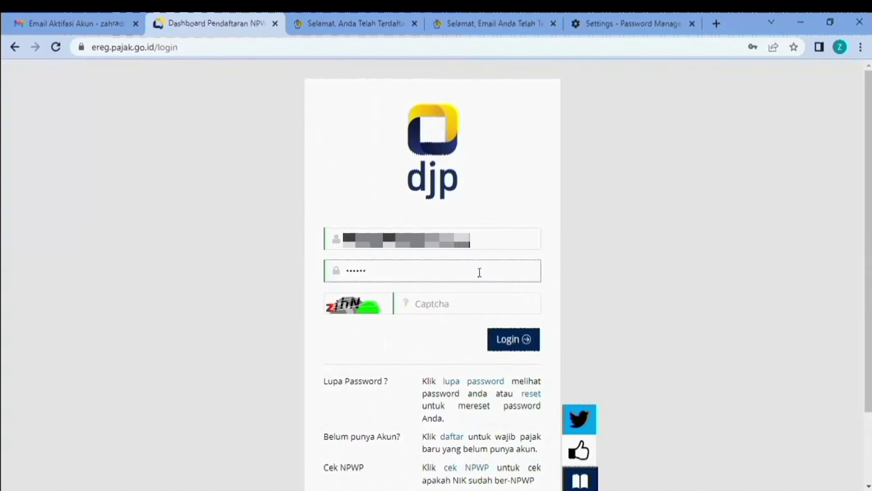
pyautogui.write('•••••••')
pyautogui.click(466, 303)
pyautogui.write('zih')
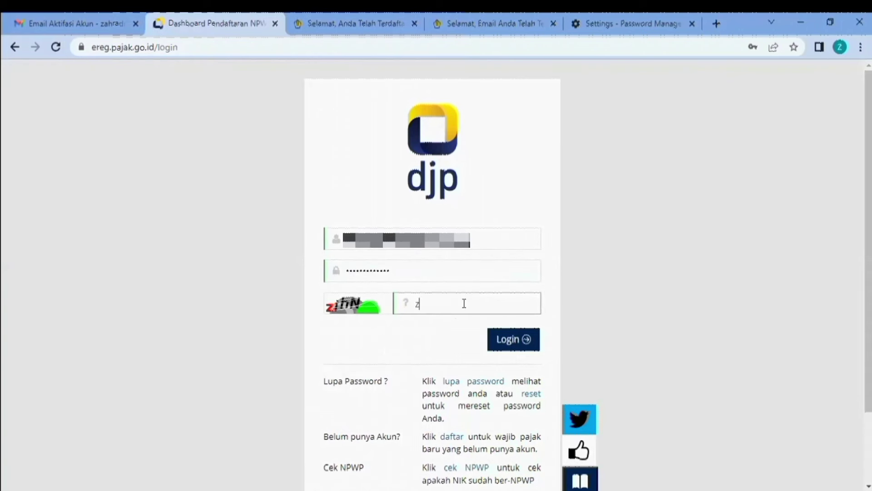
pyautogui.write('N')
pyautogui.click(502, 339)
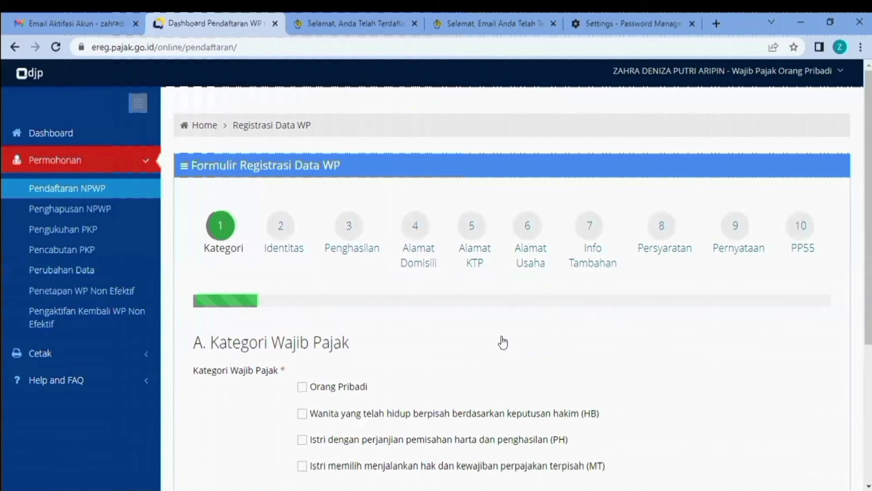
# - Tick Orang Pribadi under Kategori Wajib Pajak and PUSAT under Status Pusat - Cabang
pyautogui.scroll(-1, 502, 342)
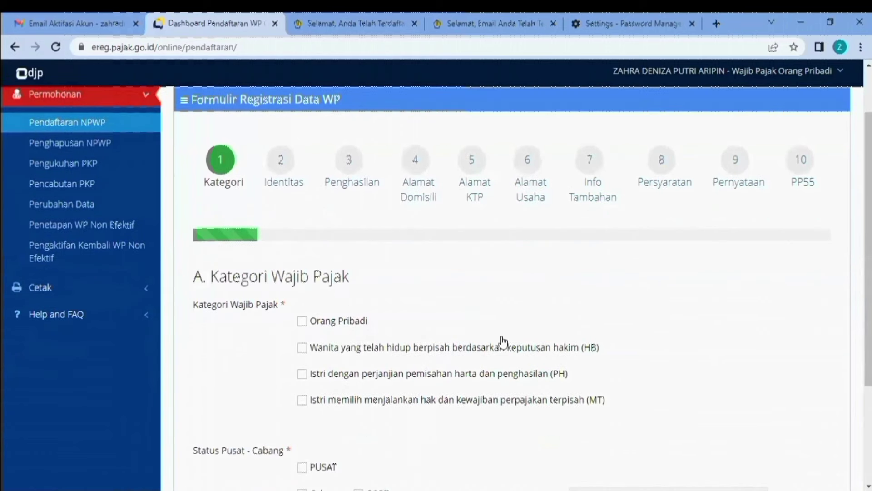
pyautogui.click(349, 320)
pyautogui.scroll(-2, 567, 352)
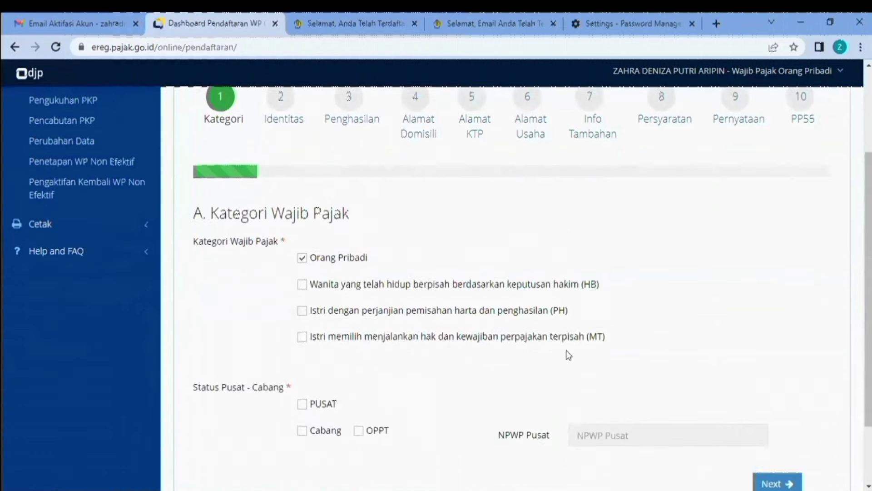
pyautogui.click(310, 335)
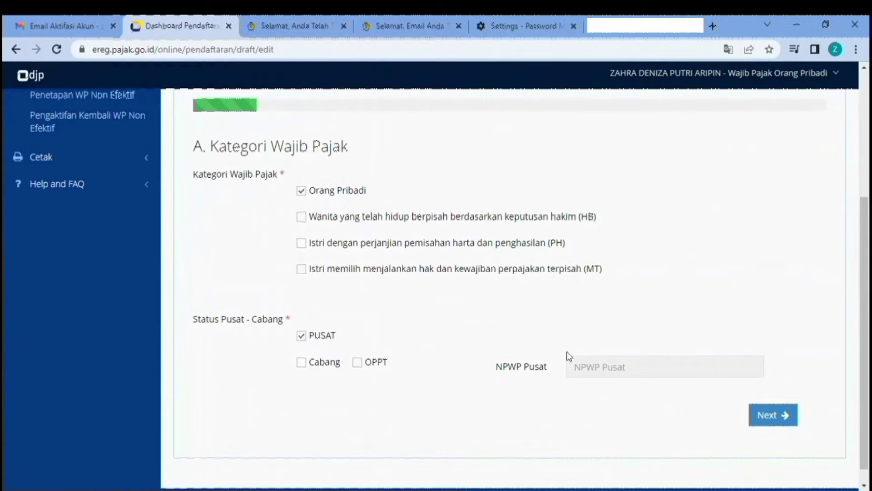
# - Advance to the Identitas step and paste in the place and date of birth
pyautogui.click(768, 415)
pyautogui.scroll(-1, 551, 321)
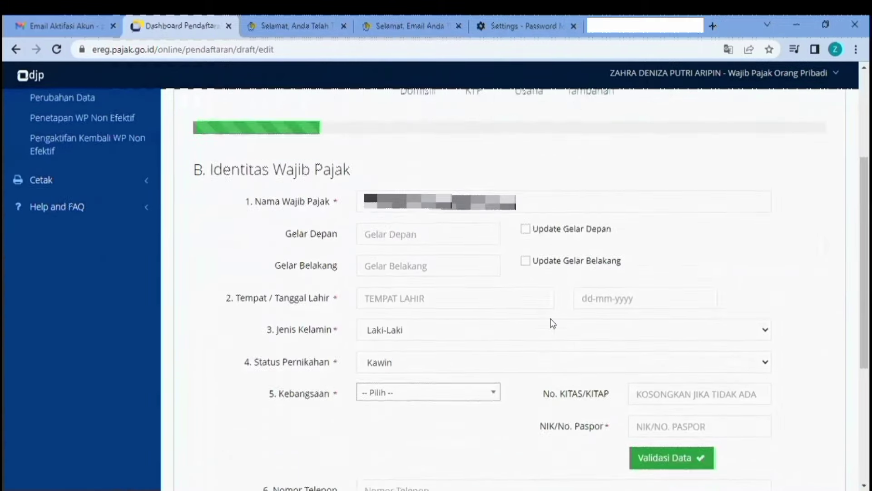
pyautogui.click(424, 271)
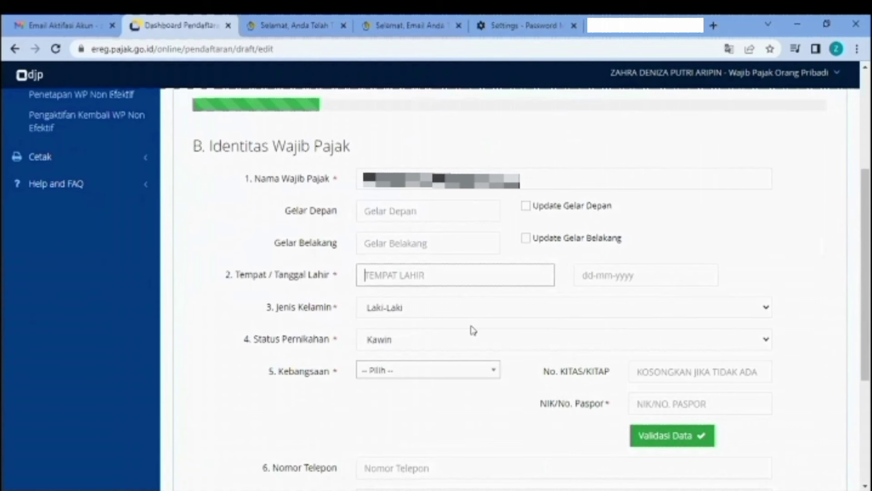
pyautogui.hotkey('ctrl', 'v')
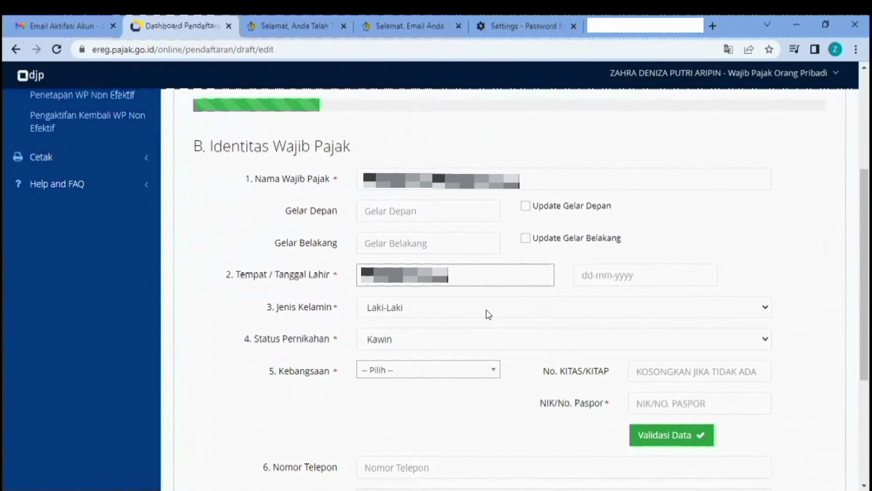
pyautogui.press('Tab')
pyautogui.hotkey('ctrl', 'v')
pyautogui.scroll(-1, 481, 298)
# - Set gender to Perempuan, marital status to Belum Kawin and nationality to INDONESIA
pyautogui.click(483, 257)
pyautogui.click(471, 291)
pyautogui.click(473, 294)
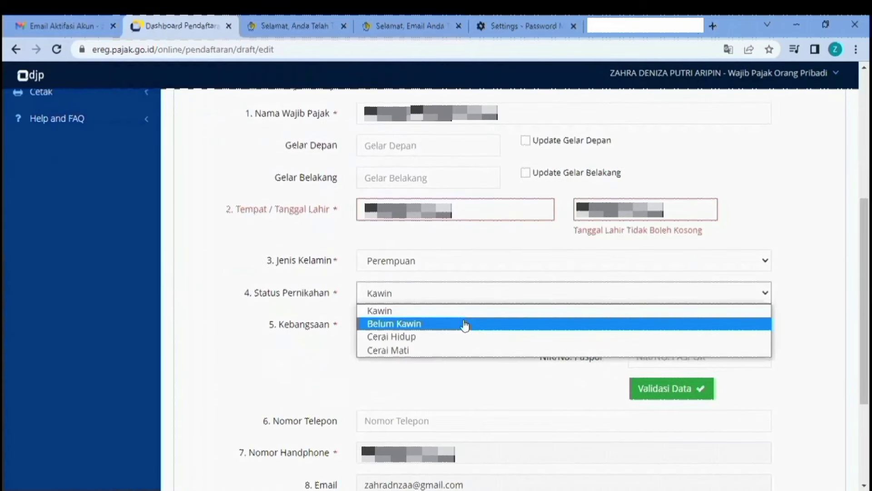
pyautogui.click(464, 324)
pyautogui.click(439, 324)
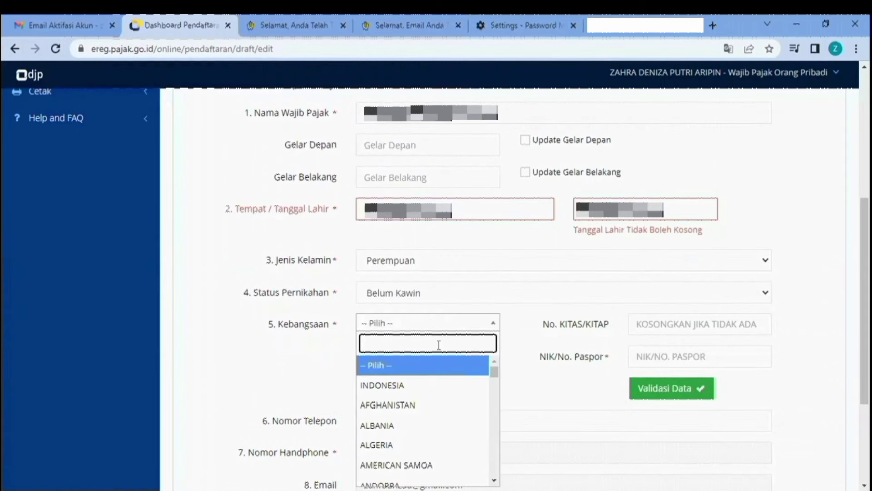
pyautogui.click(433, 389)
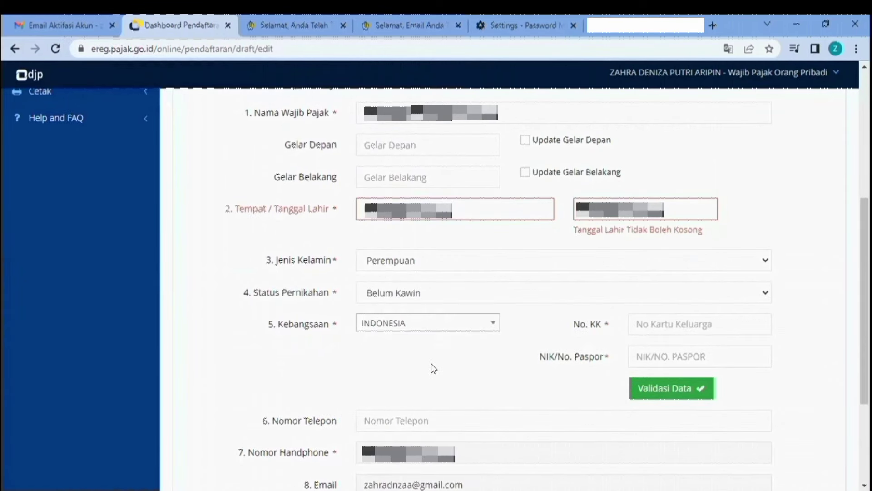
# - Paste the family card number and NIK, then validate them against Dukcapil
pyautogui.click(679, 324)
pyautogui.hotkey('ctrl', 'v')
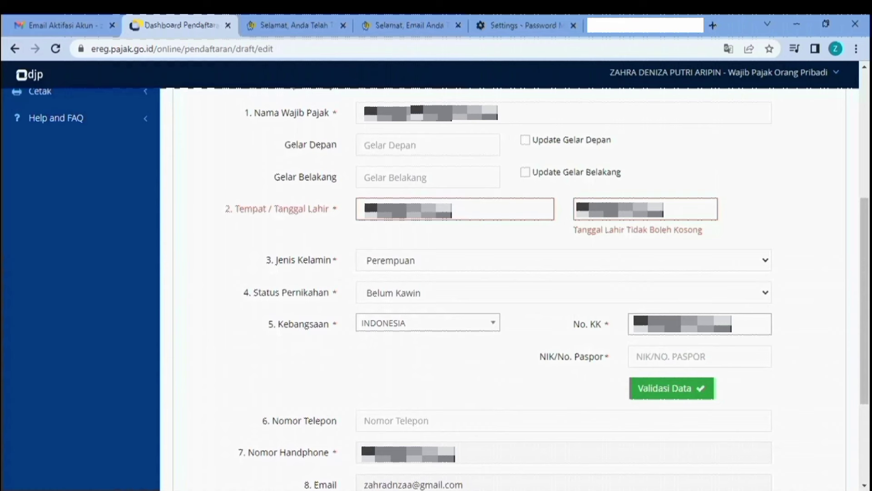
pyautogui.click(681, 345)
pyautogui.hotkey('ctrl', 'v')
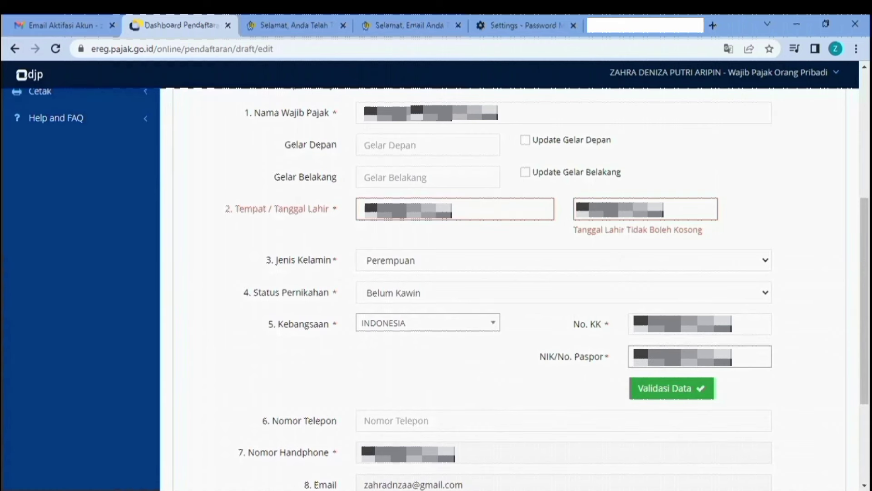
pyautogui.click(668, 388)
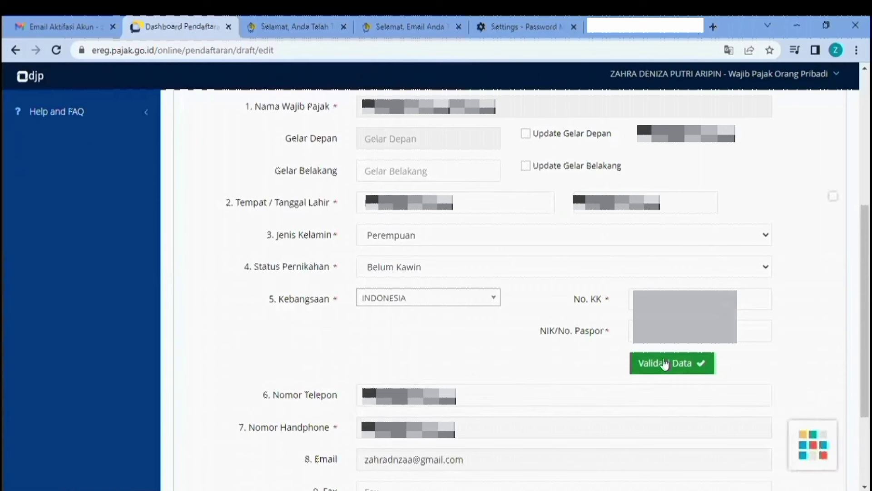
pyautogui.click(665, 364)
pyautogui.scroll(-4, 579, 366)
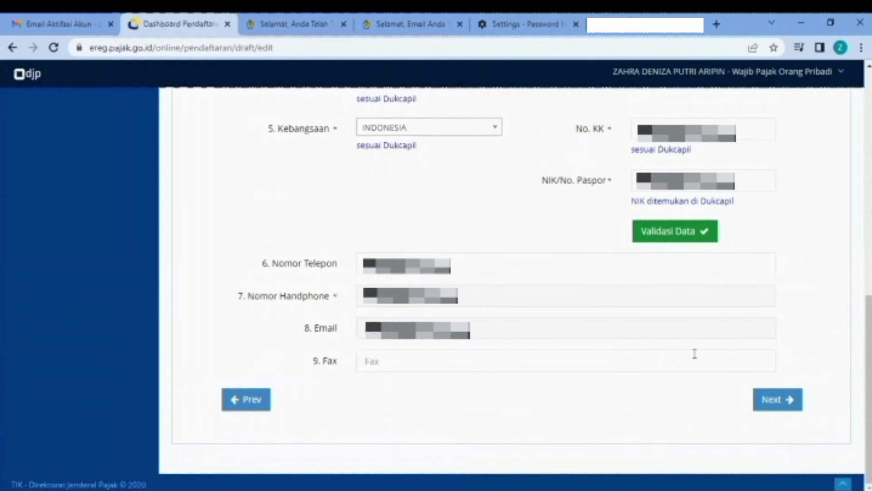
# - Declare employment income (Pekerjaan dalam hubungan kerja) with KLU code 96304 PEGAWAI SWASTA
pyautogui.click(772, 400)
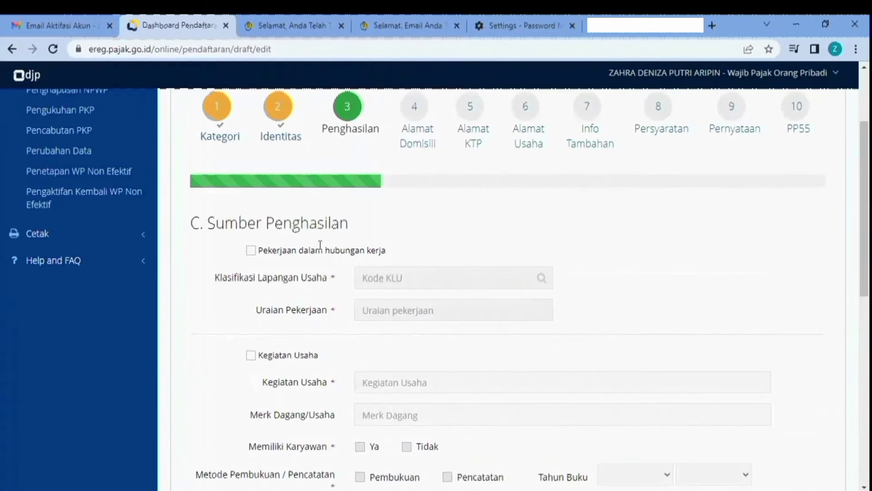
pyautogui.click(280, 252)
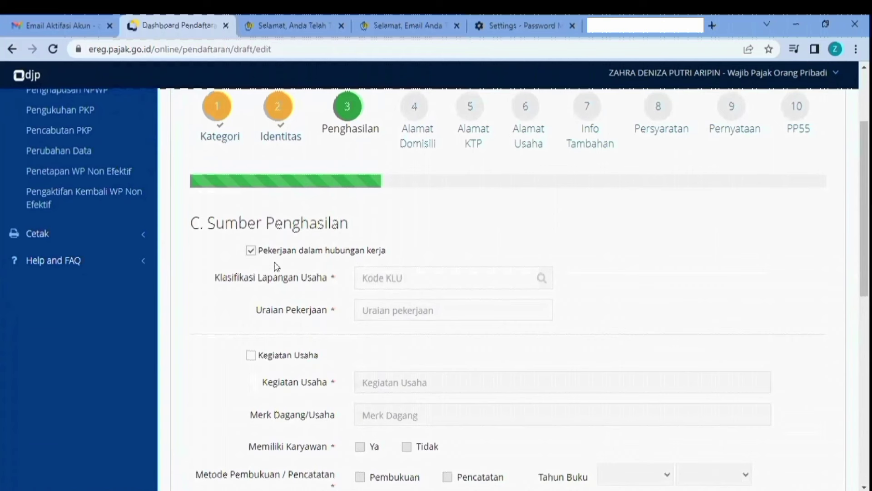
pyautogui.click(399, 281)
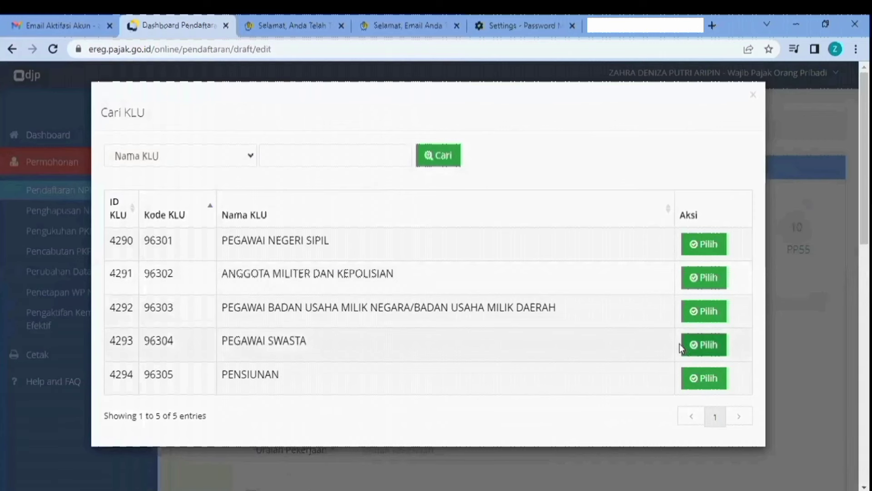
pyautogui.click(691, 349)
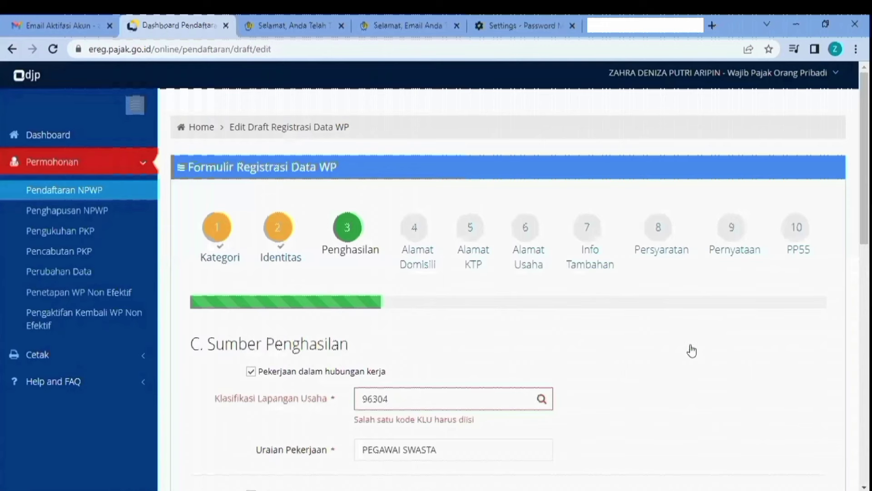
pyautogui.scroll(-3, 454, 293)
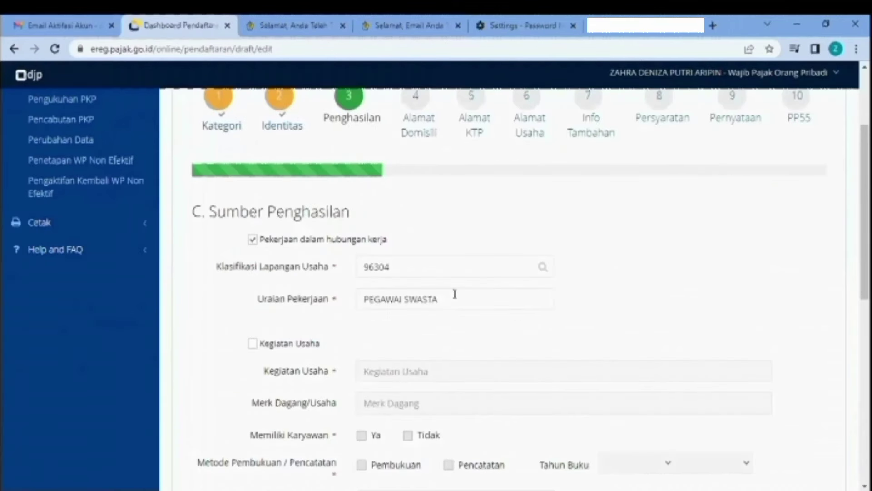
pyautogui.scroll(-4, 454, 294)
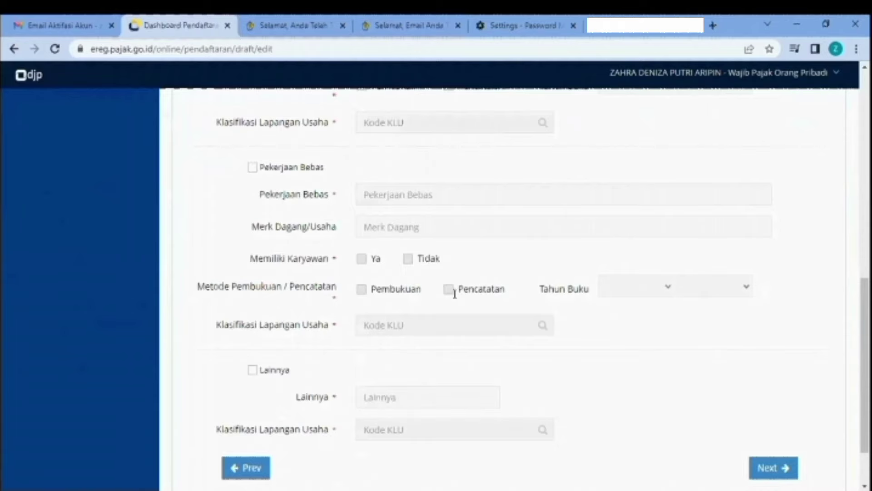
pyautogui.scroll(-1, 454, 294)
pyautogui.scroll(-2, 455, 294)
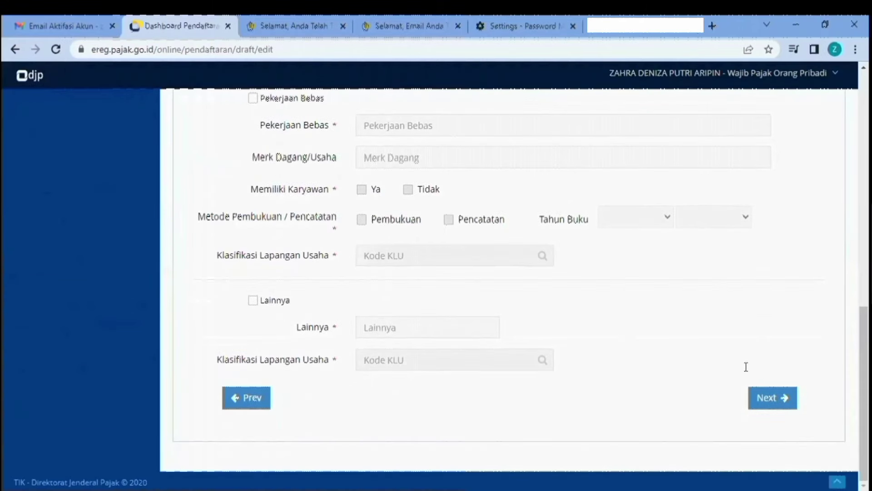
# - On the address step, paste the Blok, Nomor, RT, RW and Kode Wilayah values
pyautogui.click(766, 399)
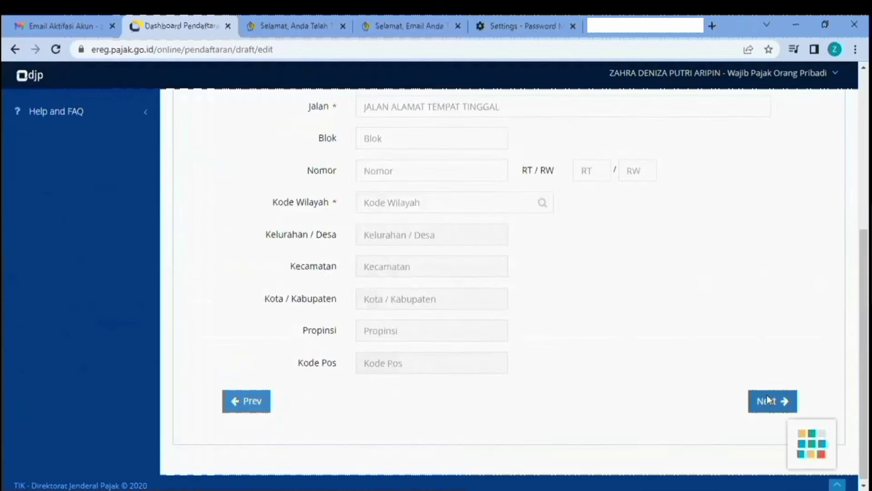
pyautogui.scroll(-3, 659, 323)
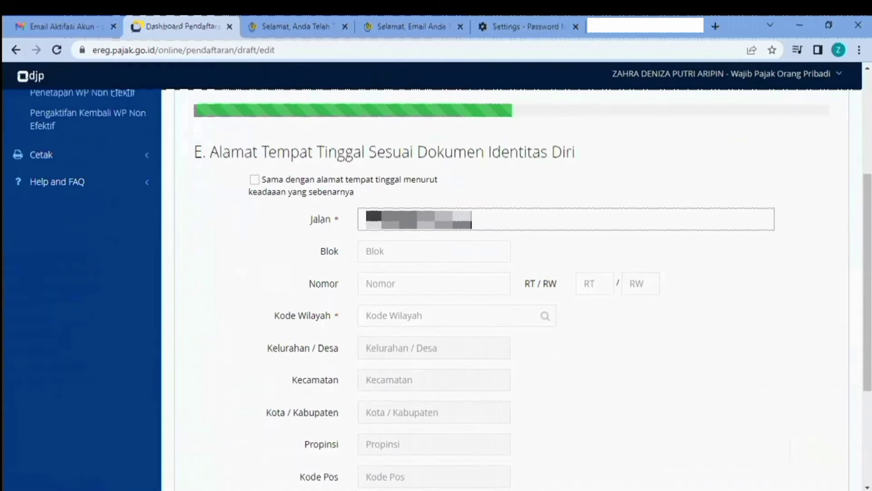
pyautogui.click(427, 244)
pyautogui.hotkey('ctrl', 'v')
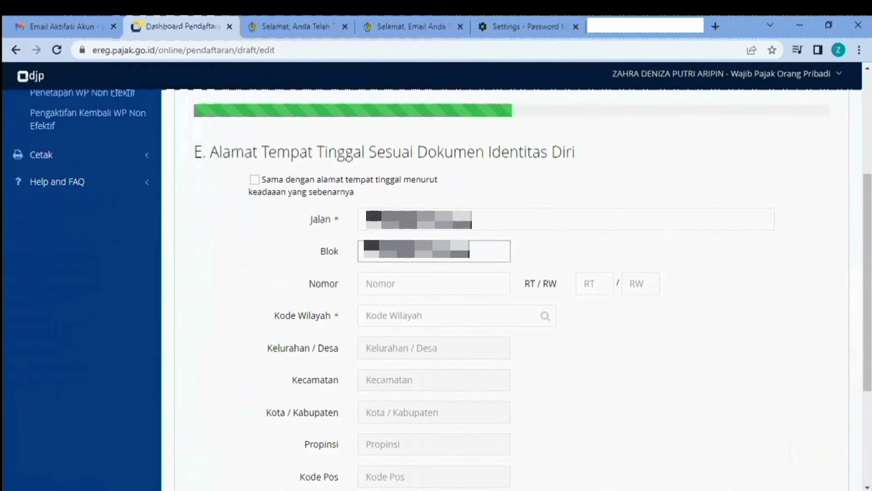
pyautogui.click(426, 290)
pyautogui.hotkey('ctrl', 'v')
pyautogui.click(593, 282)
pyautogui.hotkey('ctrl', 'v')
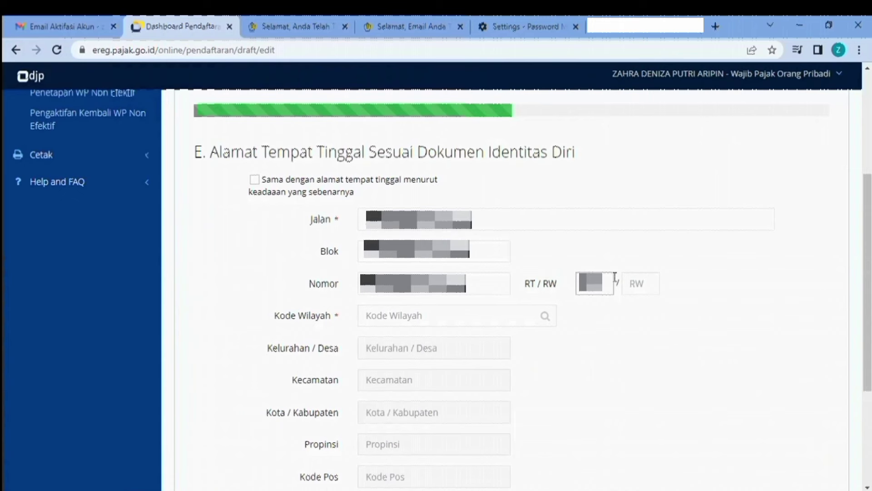
pyautogui.click(638, 283)
pyautogui.hotkey('ctrl', 'v')
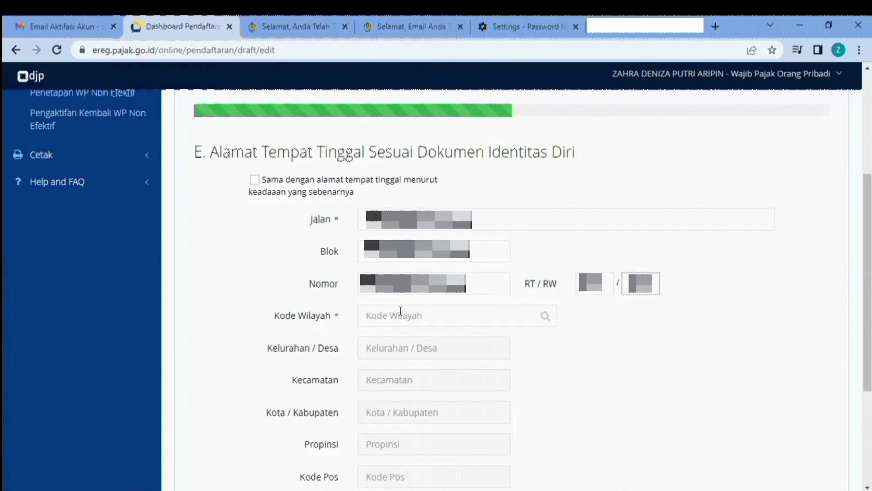
pyautogui.click(400, 310)
pyautogui.hotkey('ctrl', 'v')
# - Go through the Nomor Telepon and Nomor Handphone fields and advance to the business address step
pyautogui.scroll(-1, 609, 345)
pyautogui.scroll(-3, 514, 282)
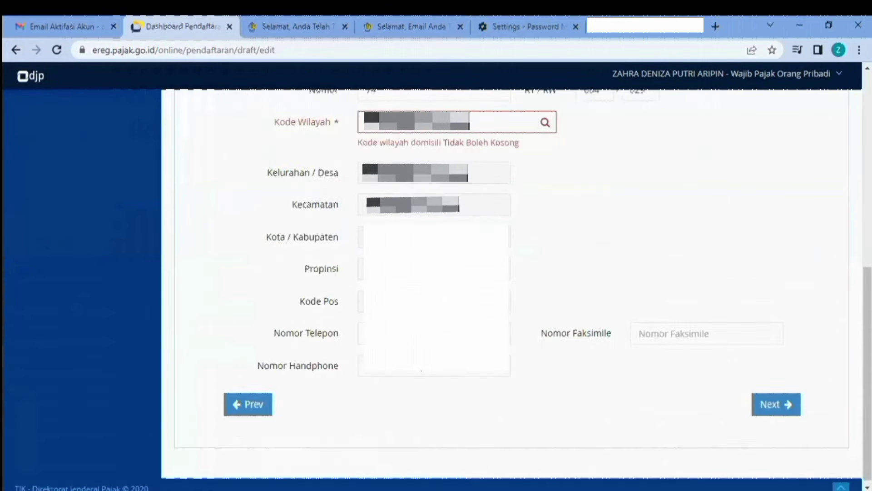
pyautogui.click(361, 333)
pyautogui.click(377, 366)
pyautogui.click(789, 403)
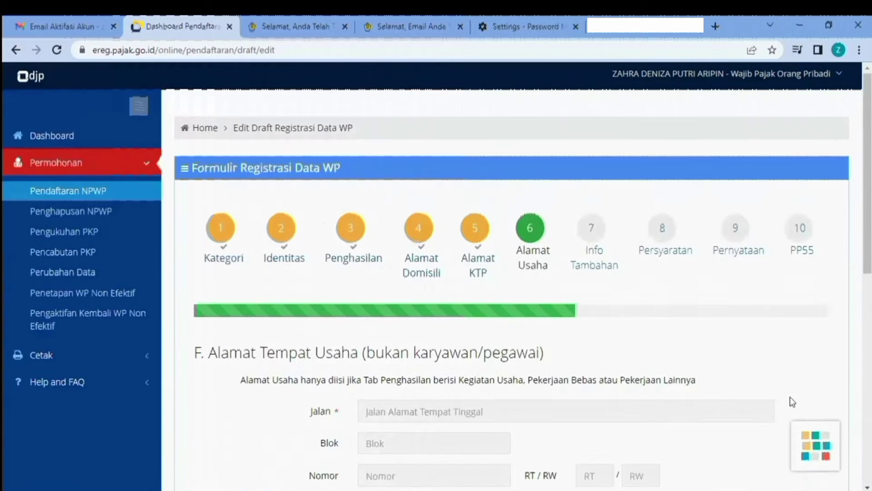
# - Leave the Alamat Usaha fields empty and advance to step 7, Info Tambahan
pyautogui.scroll(-2, 728, 336)
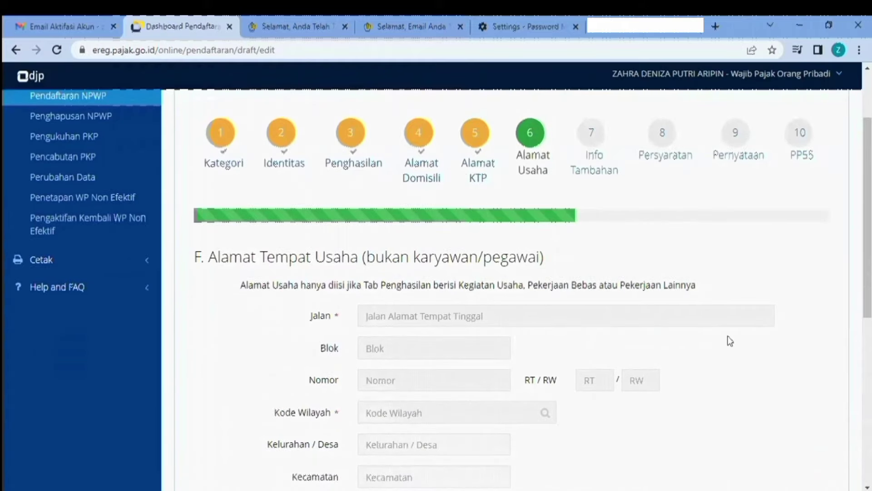
pyautogui.scroll(-3, 730, 340)
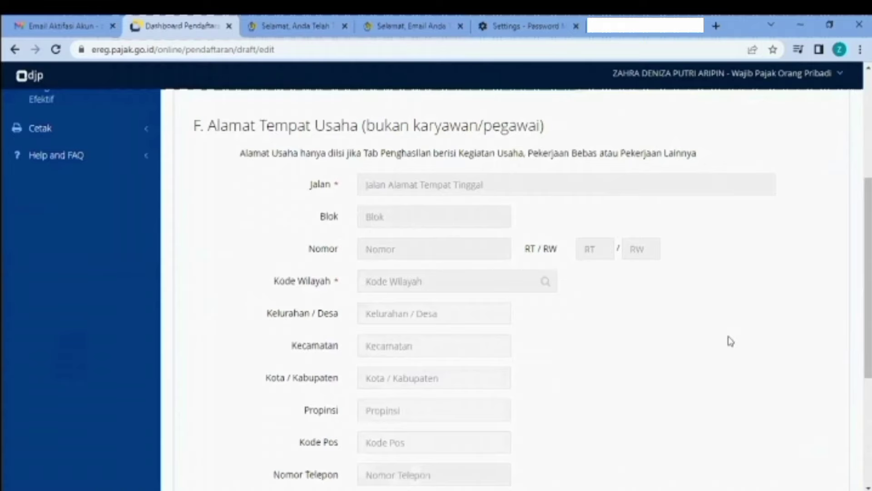
pyautogui.scroll(-3, 729, 338)
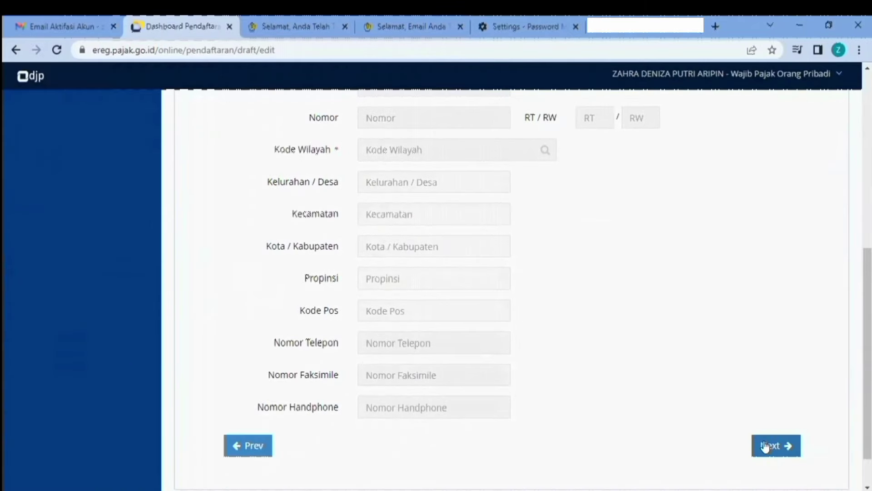
pyautogui.click(765, 444)
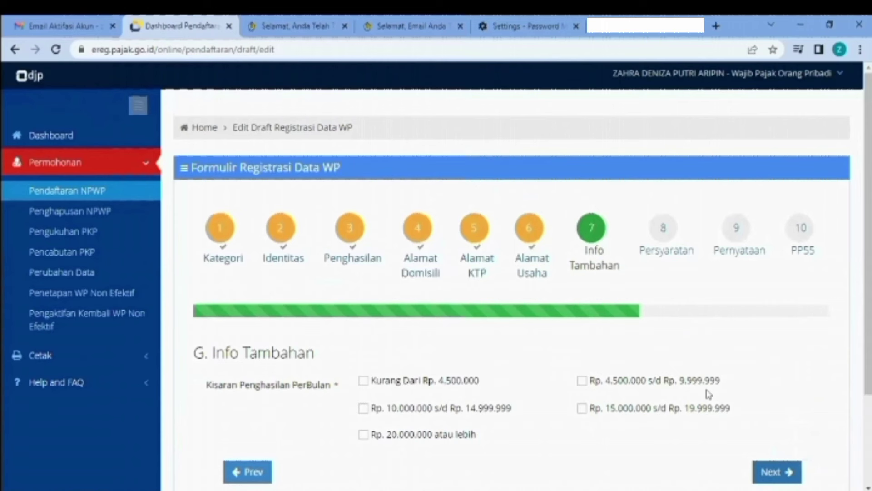
# - Choose monthly income below Rp. 4.500.000 and advance to the Persyaratan step
pyautogui.scroll(-2, 506, 319)
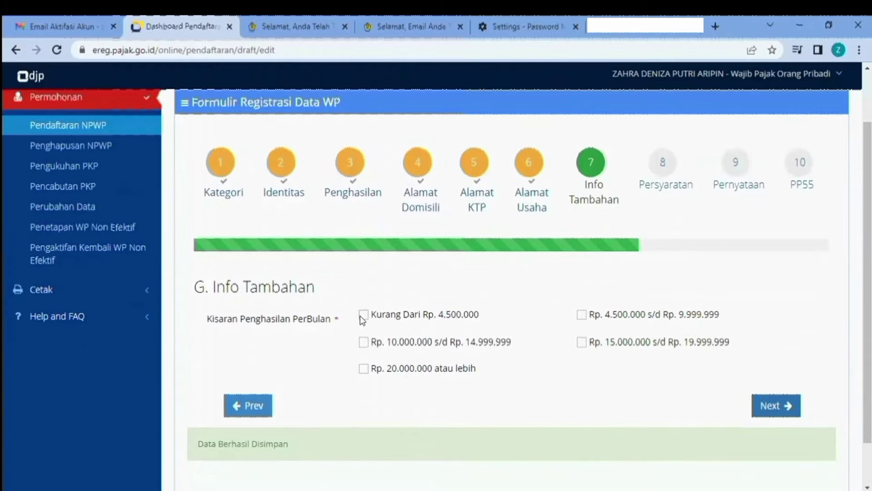
pyautogui.click(363, 314)
pyautogui.click(766, 404)
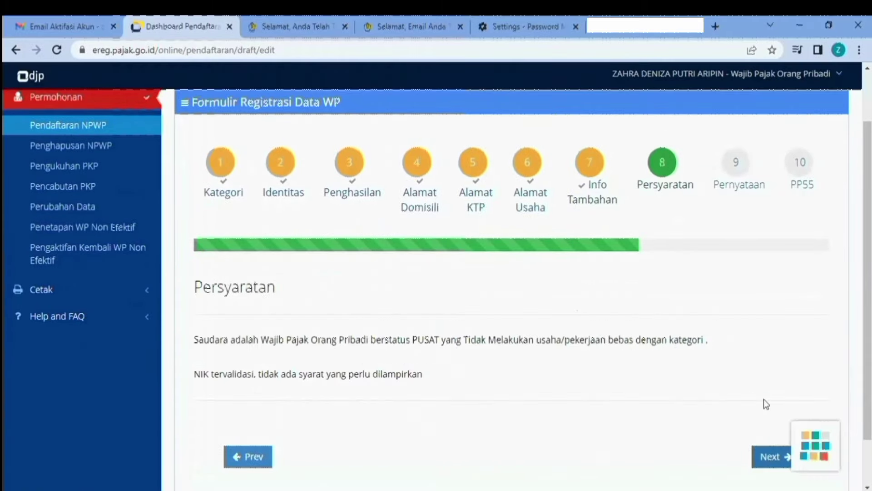
# - Pass the Persyaratan requirements and advance to step 9, Pernyataan
pyautogui.scroll(-1, 731, 351)
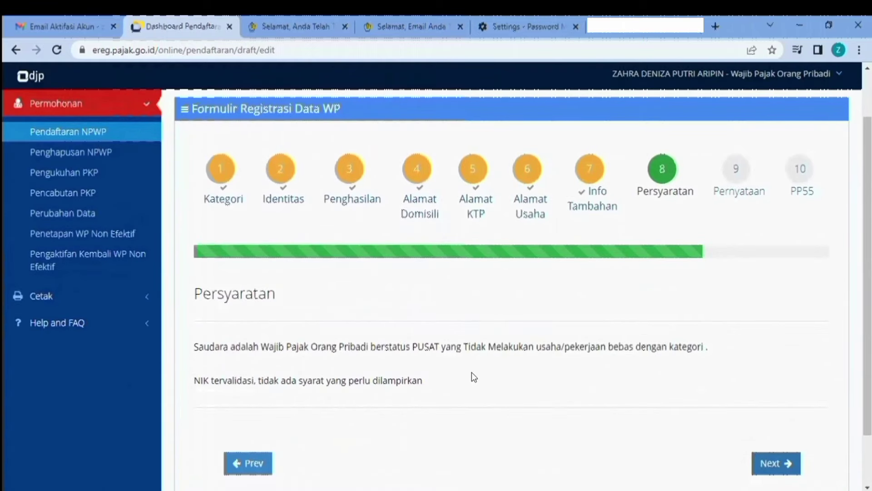
pyautogui.scroll(-2, 472, 373)
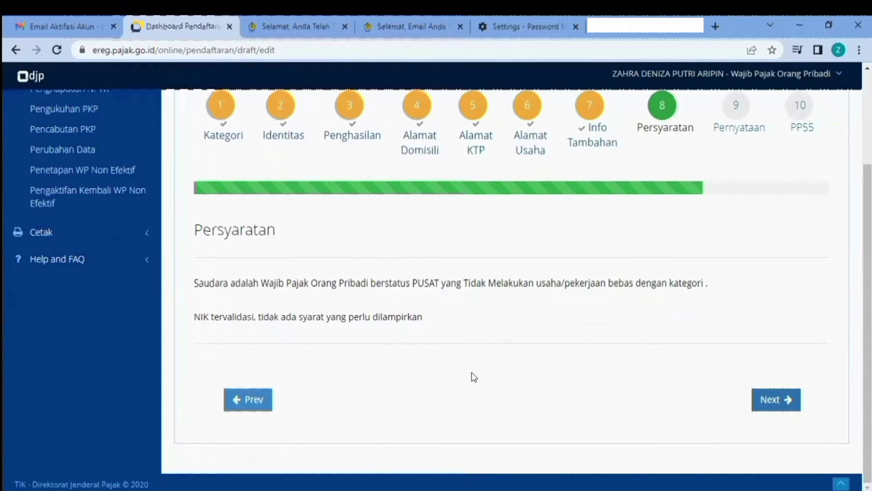
pyautogui.click(775, 399)
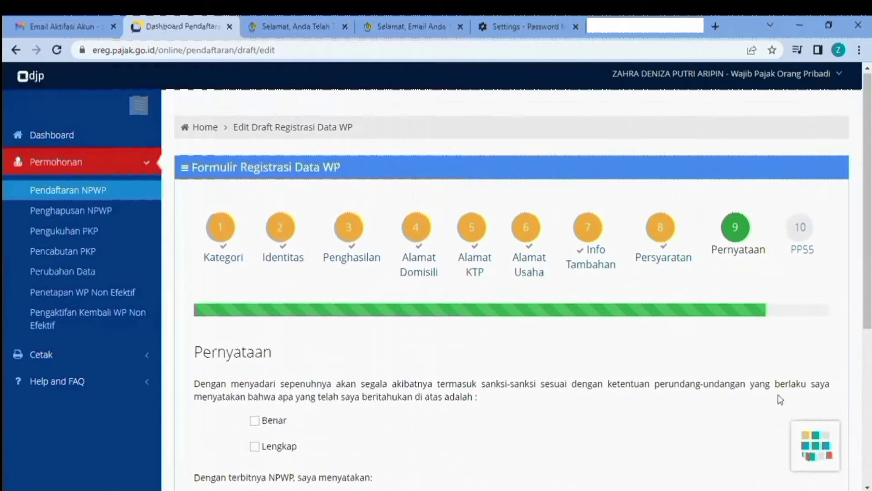
# - Tick the Benar and Lengkap declarations and advance to step 10, the PP55 notice
pyautogui.scroll(-3, 667, 381)
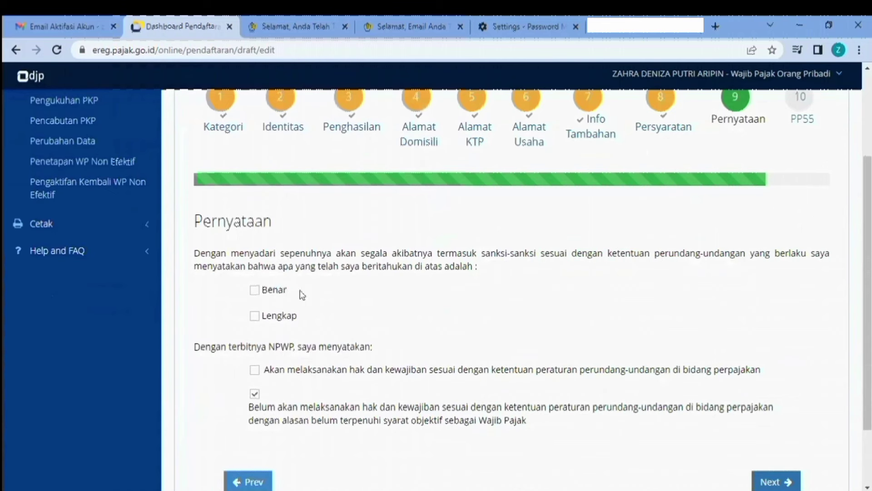
pyautogui.click(269, 290)
pyautogui.click(253, 314)
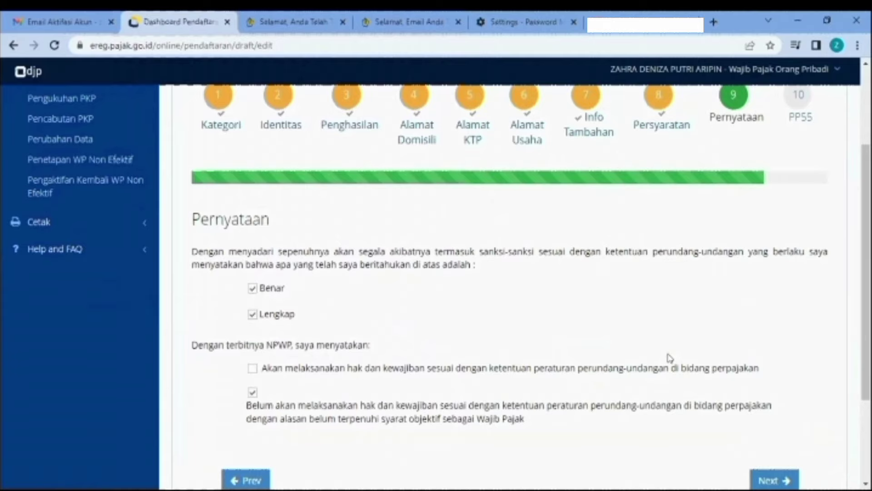
pyautogui.scroll(-2, 667, 356)
pyautogui.click(772, 414)
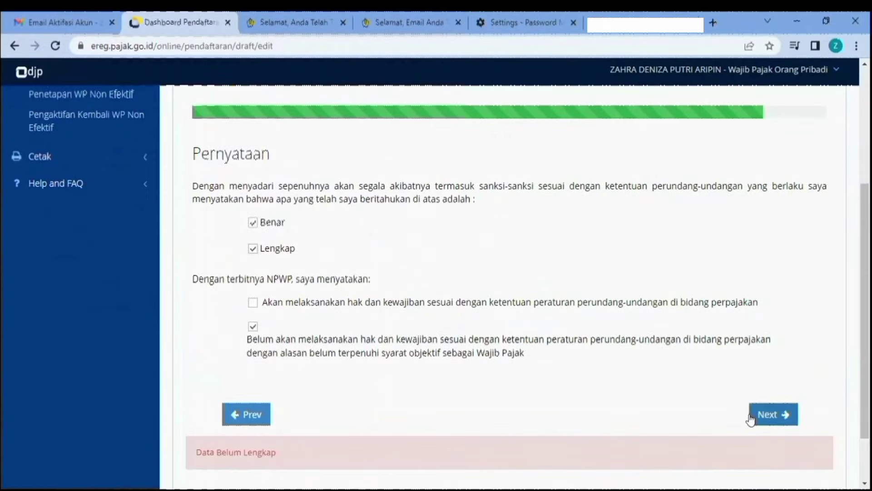
pyautogui.click(786, 418)
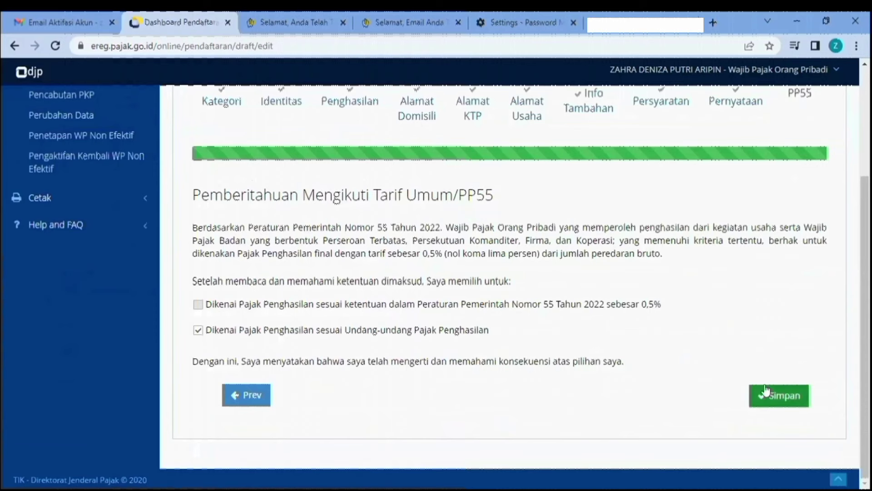
# - Save the registration form, then request an e-mailed token by submitting the captcha
pyautogui.click(777, 399)
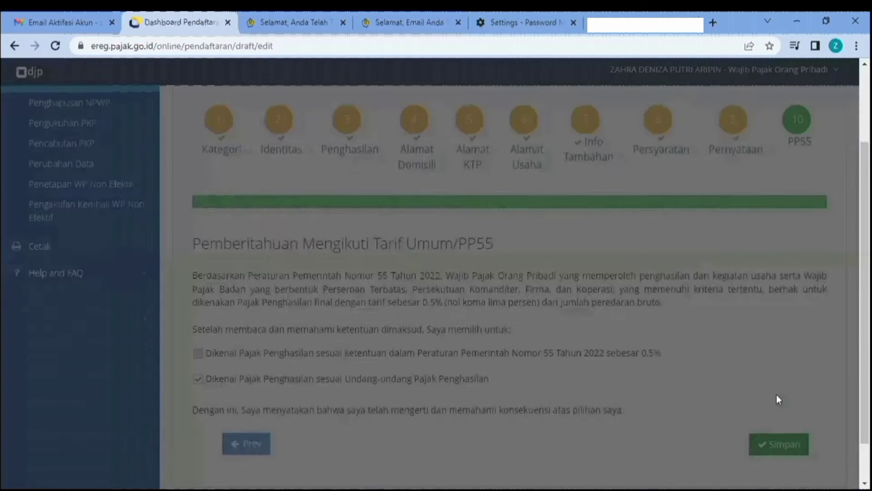
pyautogui.click(536, 415)
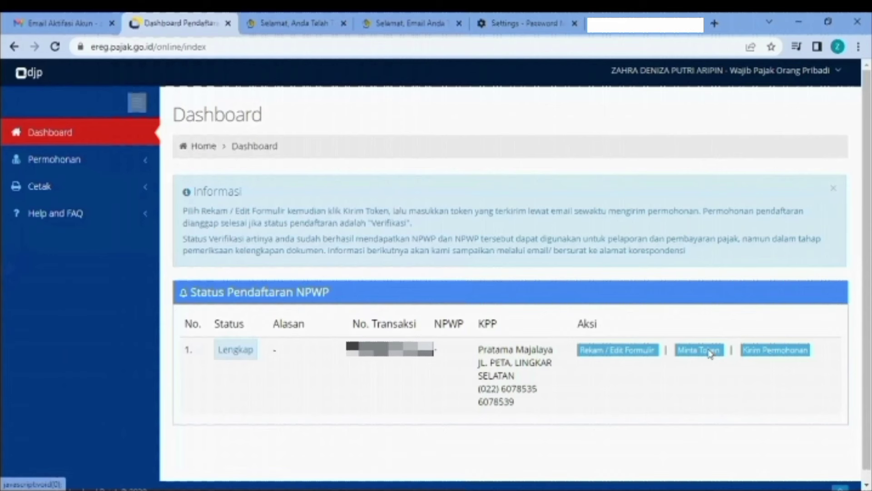
pyautogui.click(709, 351)
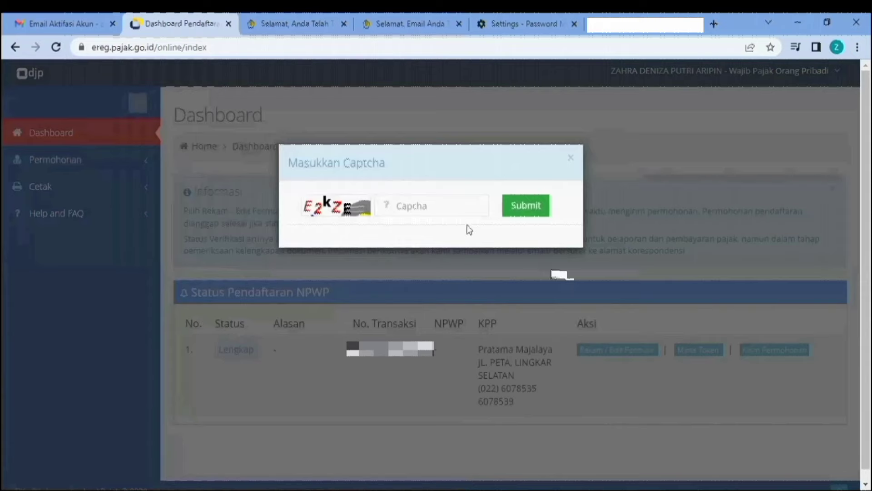
pyautogui.click(444, 204)
pyautogui.write('E2kZE')
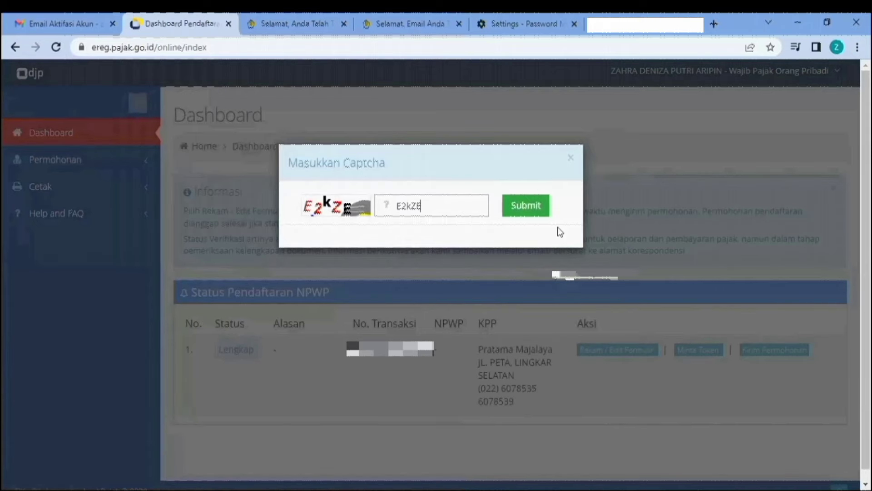
pyautogui.click(530, 208)
pyautogui.click(579, 248)
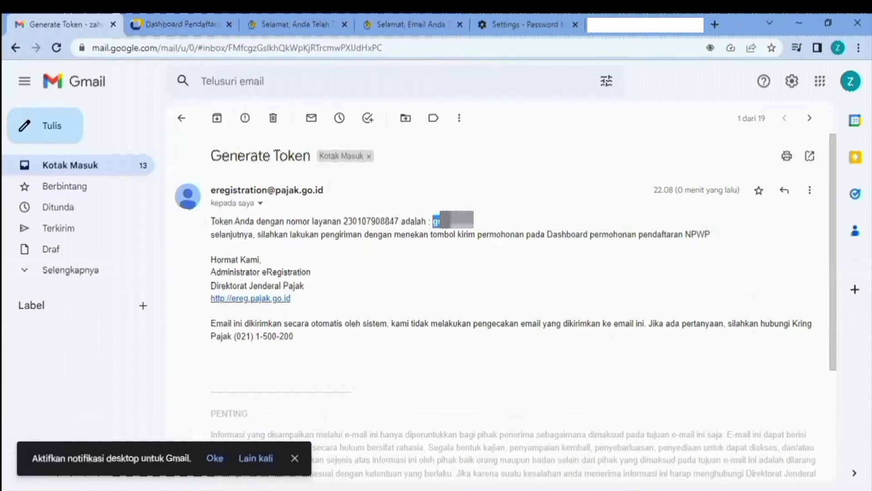
# - Copy the token from the Gmail message and open the Kirim Permohonan statement form
pyautogui.rightClick(474, 223)
pyautogui.click(481, 230)
pyautogui.hotkey('ctrl', 'Tab')
pyautogui.click(793, 350)
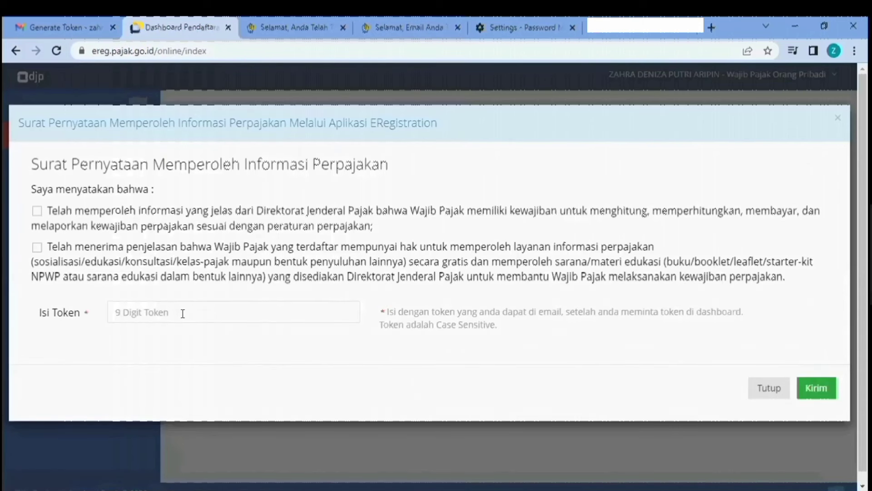
# - Agree to both statements, paste the copied token into Isi Token, send, and skip the survey
pyautogui.click(182, 313)
pyautogui.click(37, 212)
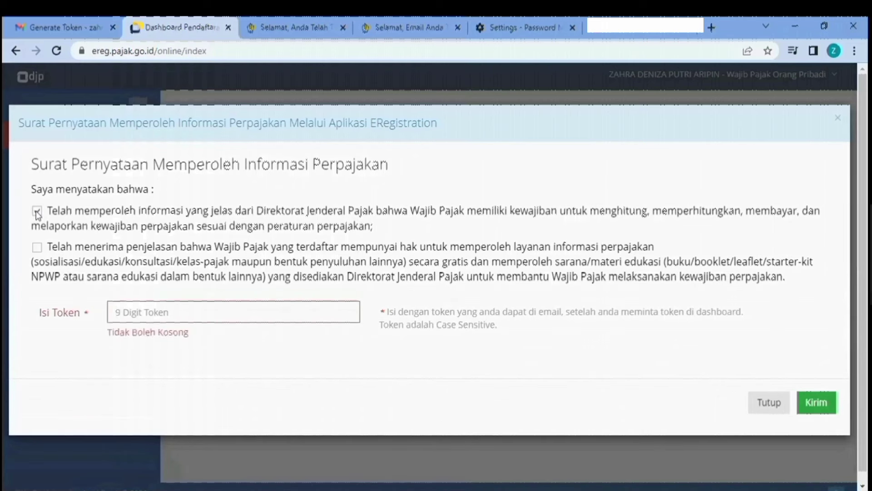
pyautogui.click(37, 247)
pyautogui.rightClick(175, 312)
pyautogui.click(190, 209)
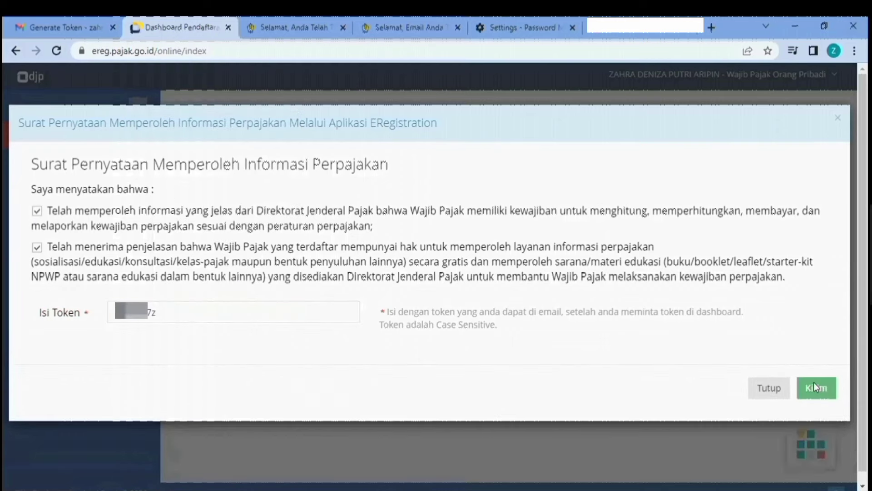
pyautogui.click(814, 387)
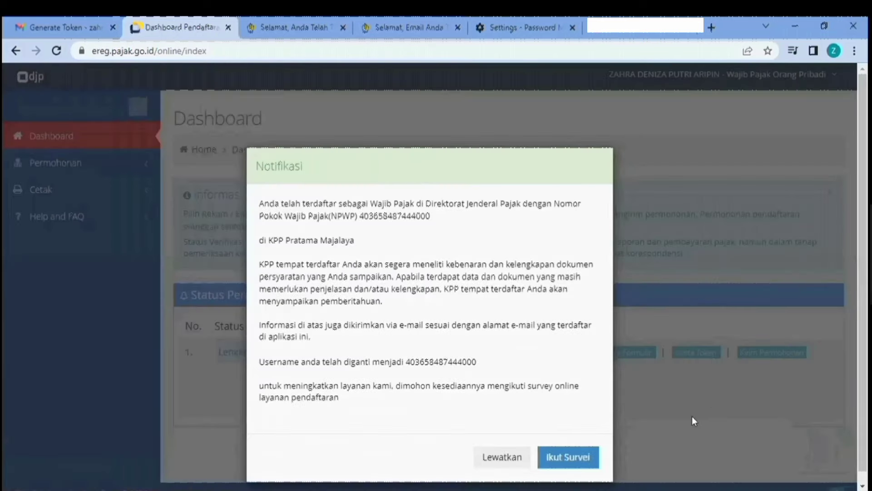
pyautogui.click(498, 459)
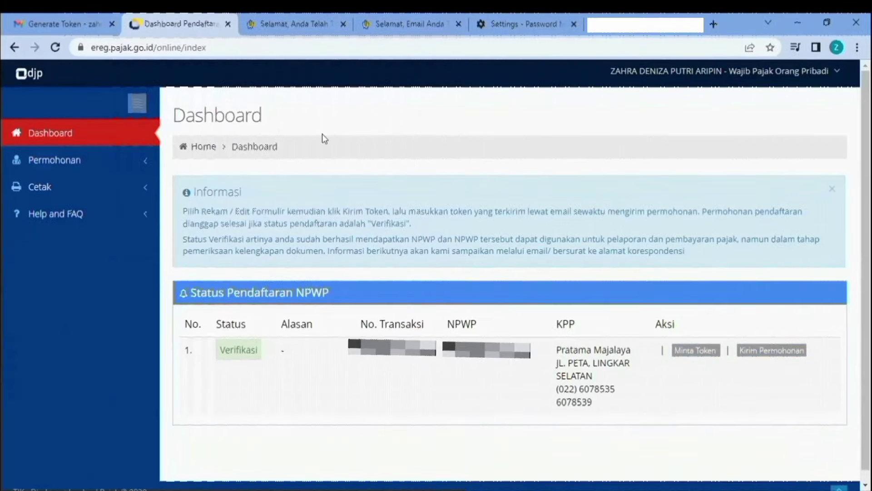
# - Open the 'Pendaftaran eRegistrasi Pajak Diterima' email in Gmail and download its 185 KB NPWP card PDF
pyautogui.click(69, 27)
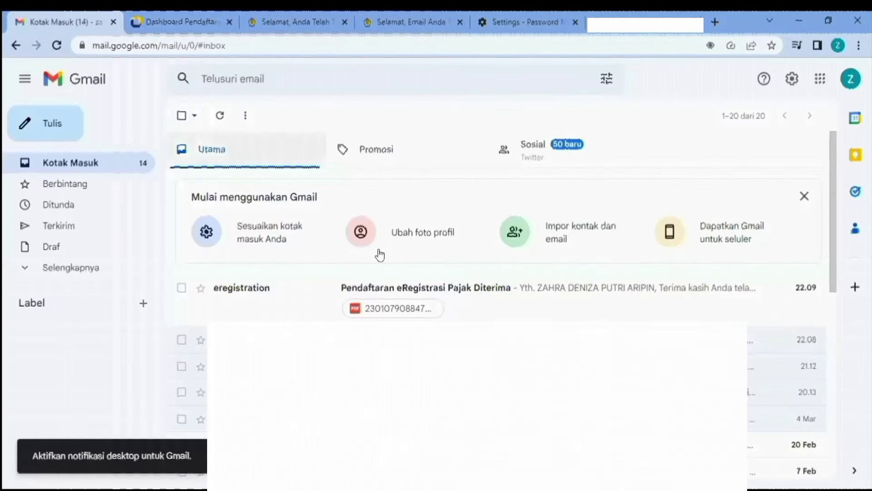
pyautogui.click(528, 312)
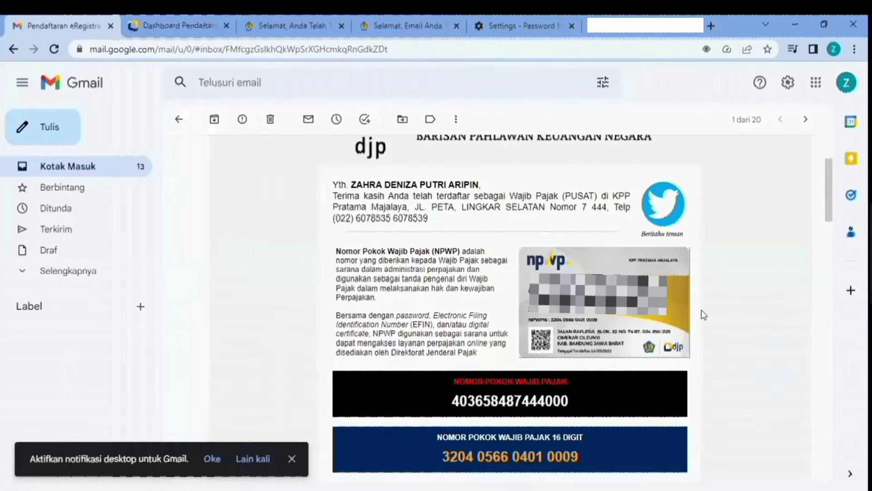
pyautogui.scroll(-20, 731, 331)
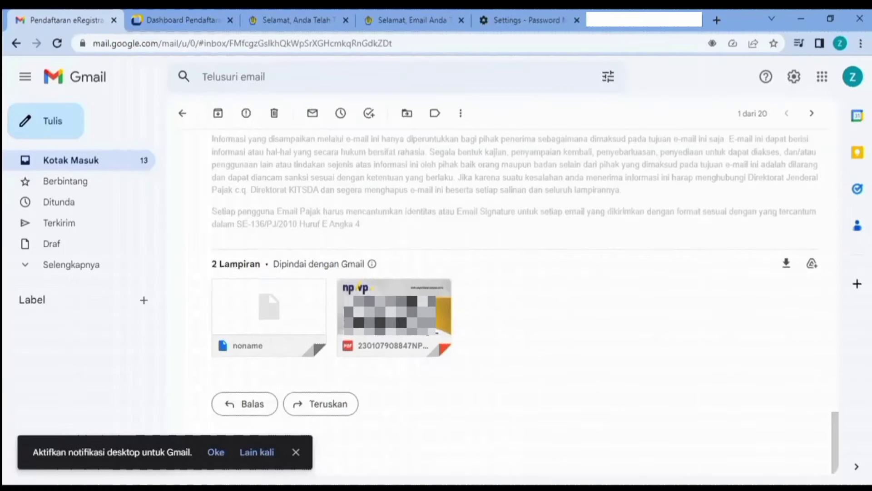
pyautogui.moveTo(368, 336)
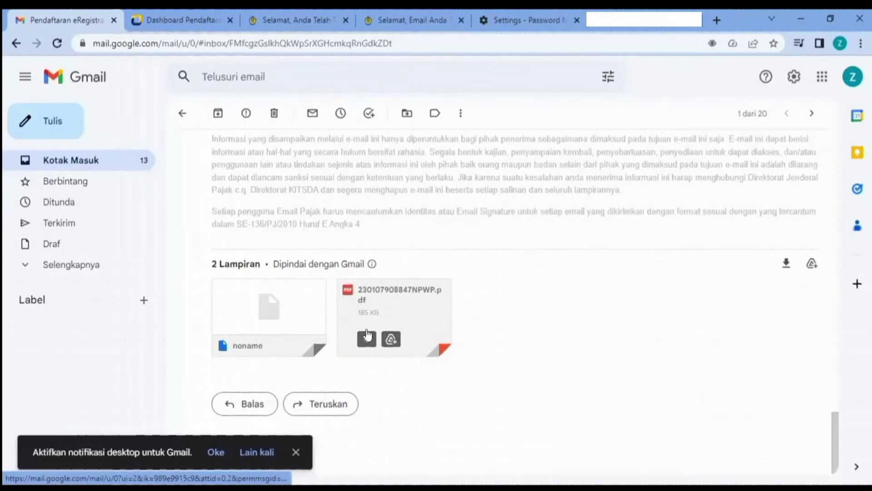
pyautogui.click(363, 337)
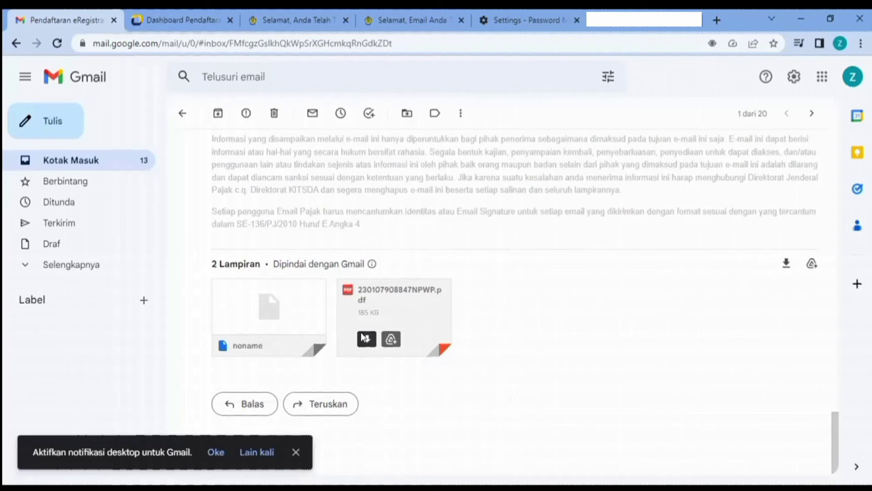